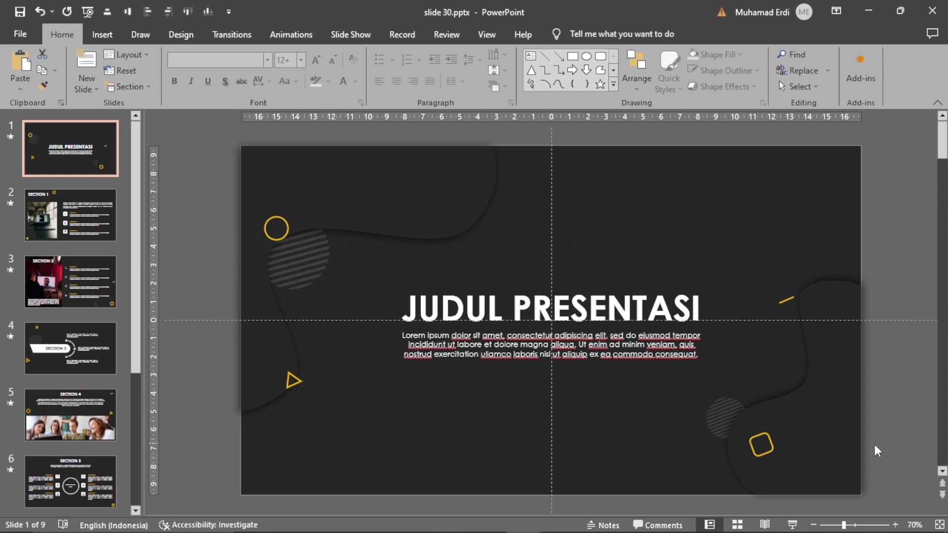
Step: Preview the existing title animation in a slide show and browse the SECTION 1–3 slides
click(792, 525)
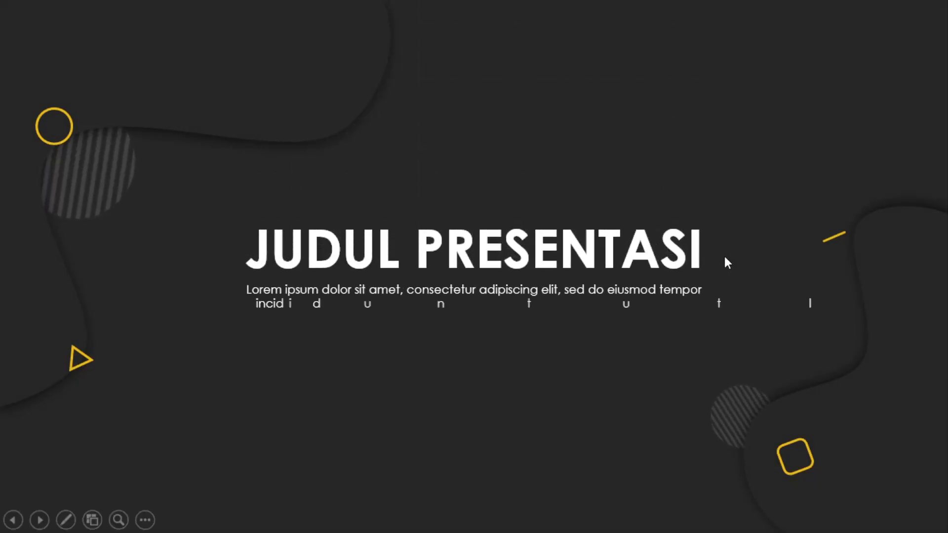
key(Escape)
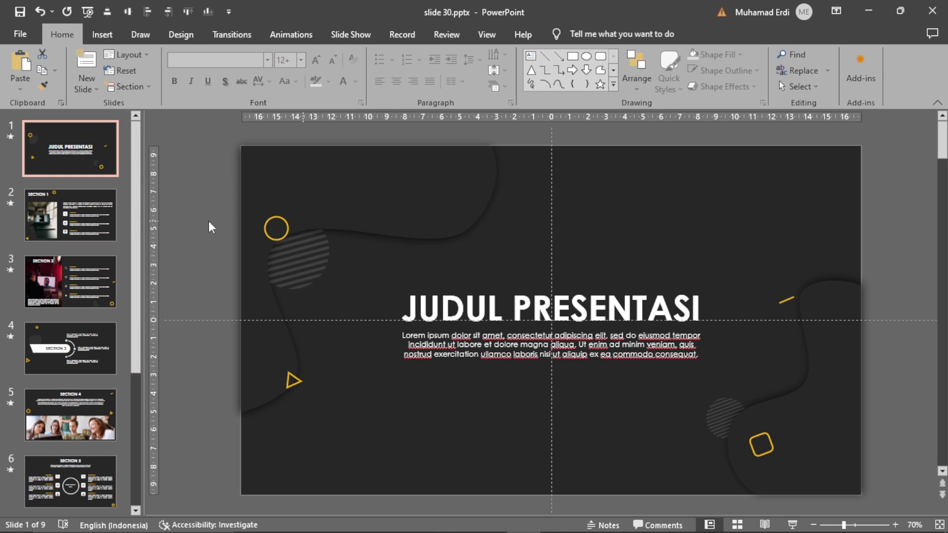
click(101, 221)
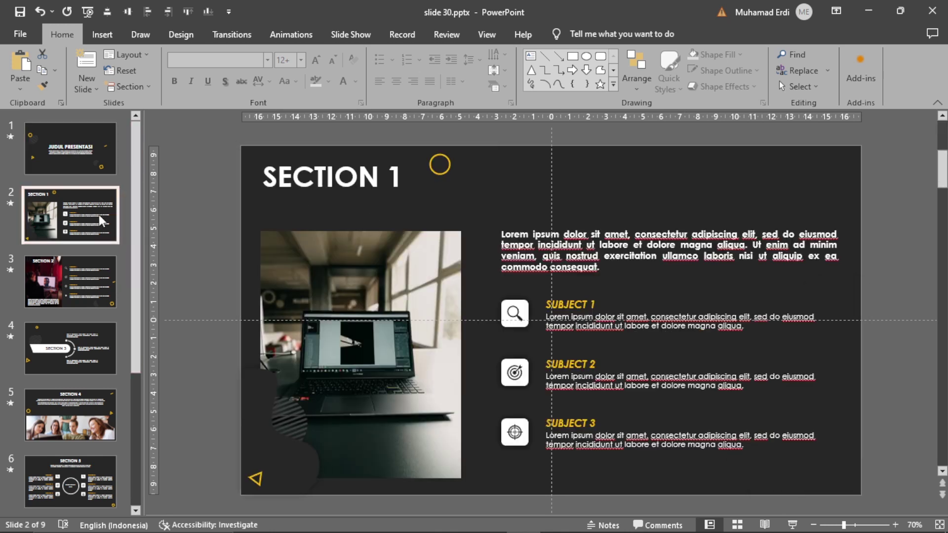
click(103, 280)
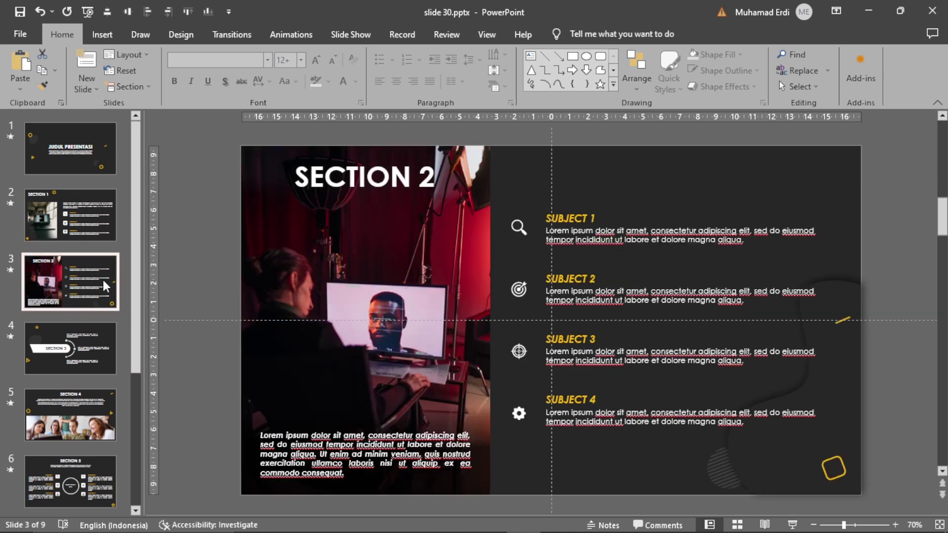
click(92, 348)
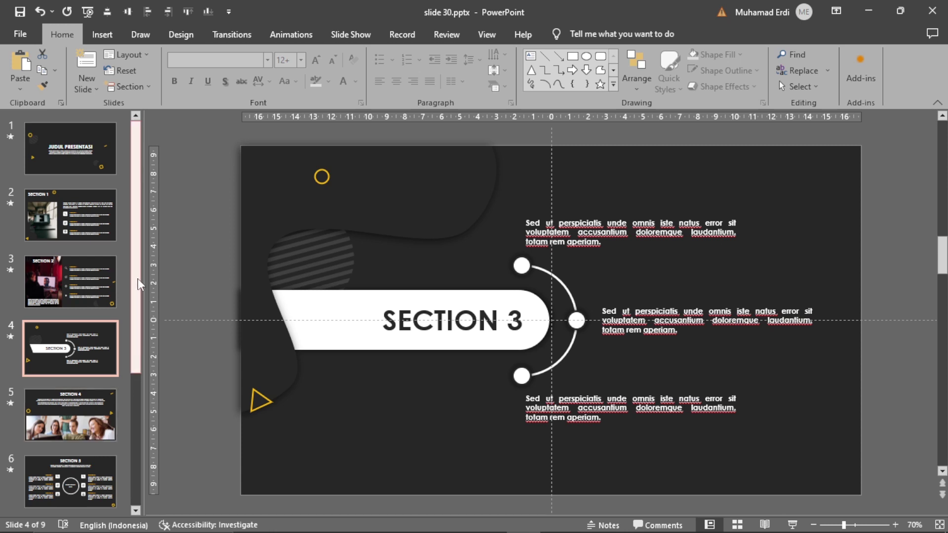
drag(138, 278, 134, 326)
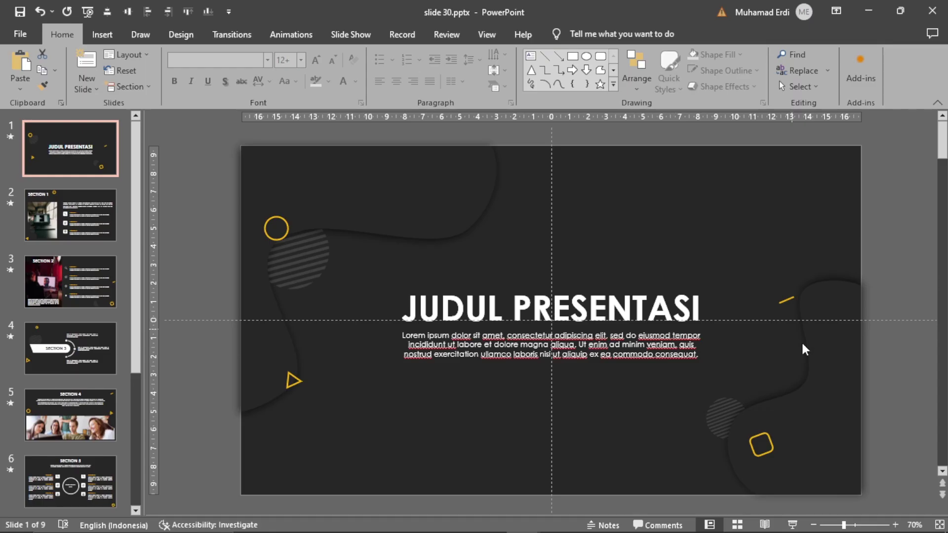
click(792, 525)
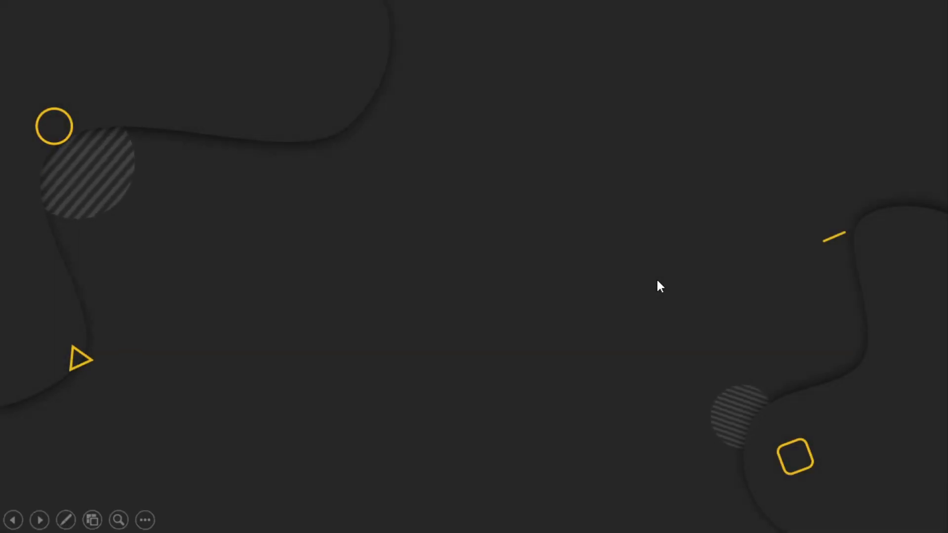
key(Escape)
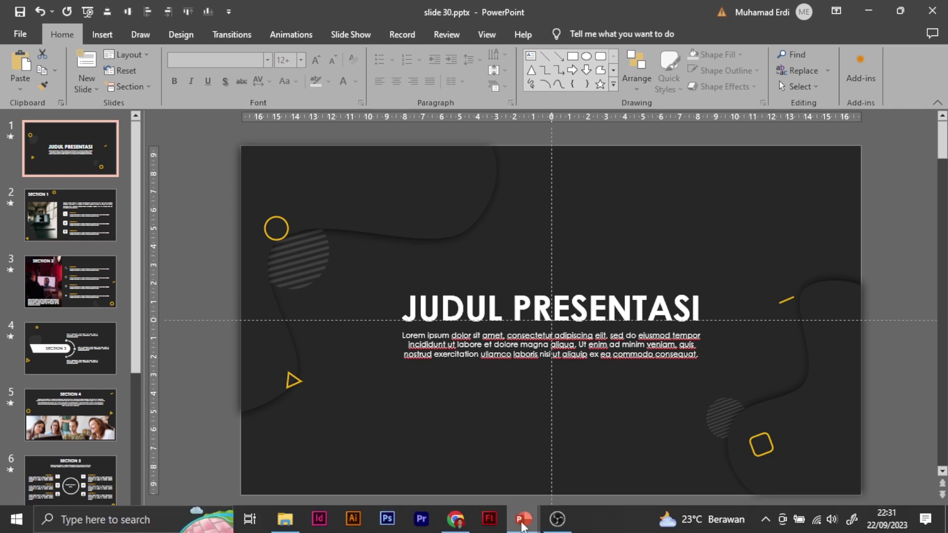
Step: In Presentation1, fill the slide background with dark grey and add a new text box
mouse_move(523, 519)
click(575, 450)
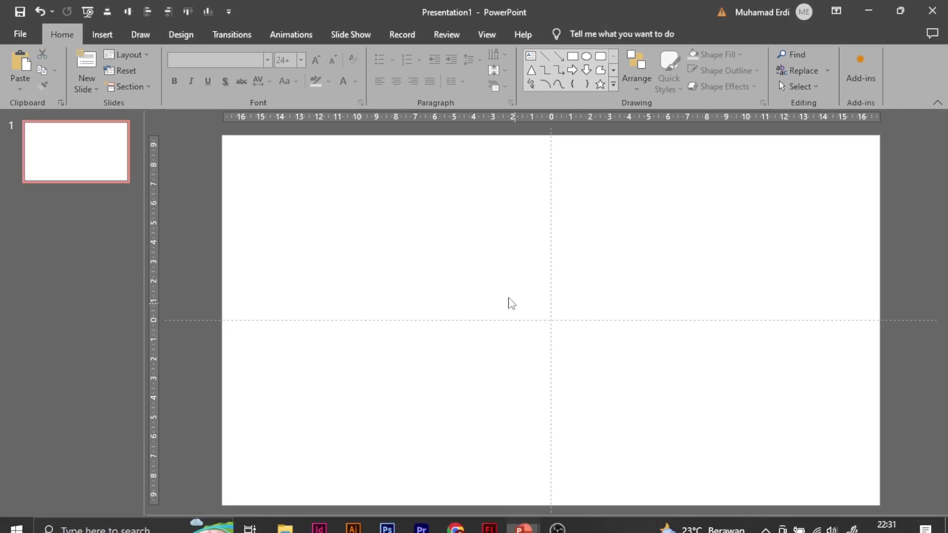
right_click(508, 205)
click(578, 343)
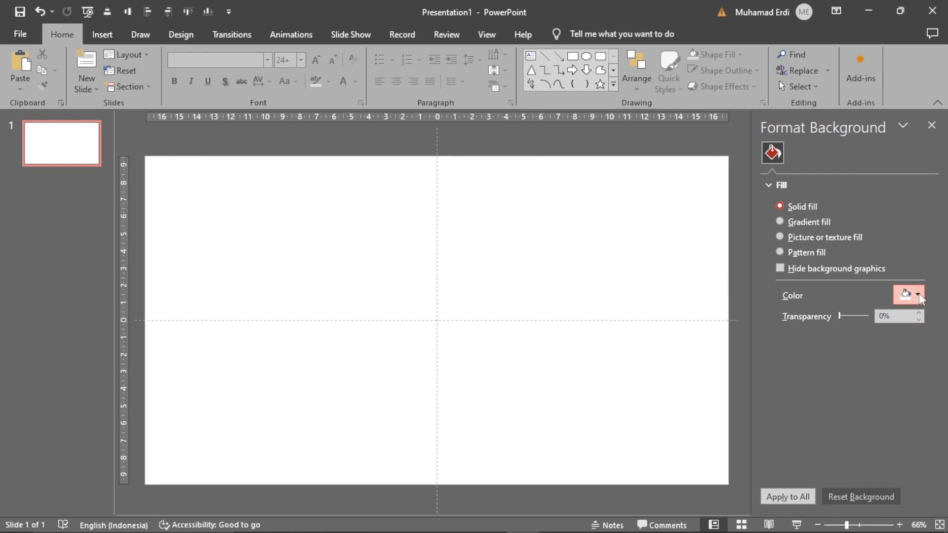
click(918, 294)
click(844, 393)
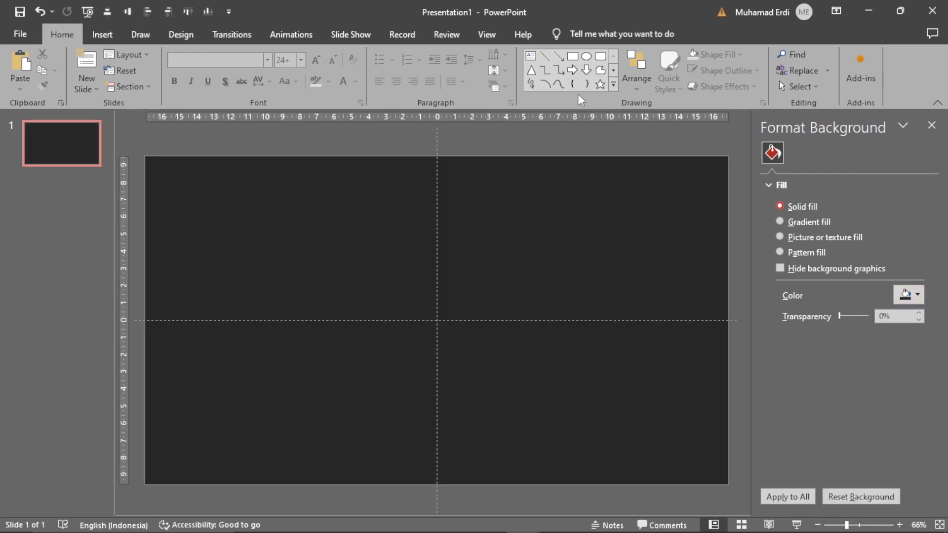
click(531, 56)
click(363, 249)
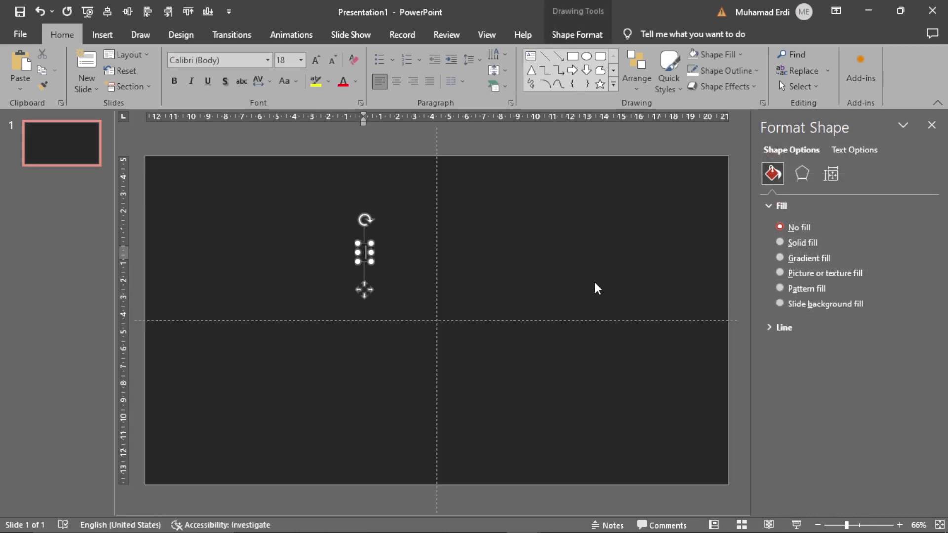
Step: Type 'JUDUL PRESENTASI' and set its font to Century Gothic
text(JUDU)
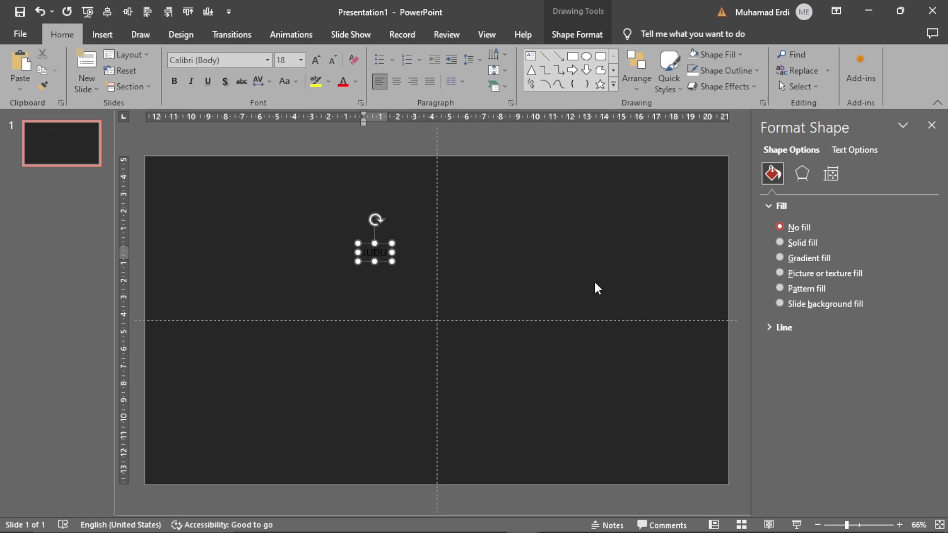
text(L PRESENTAS)
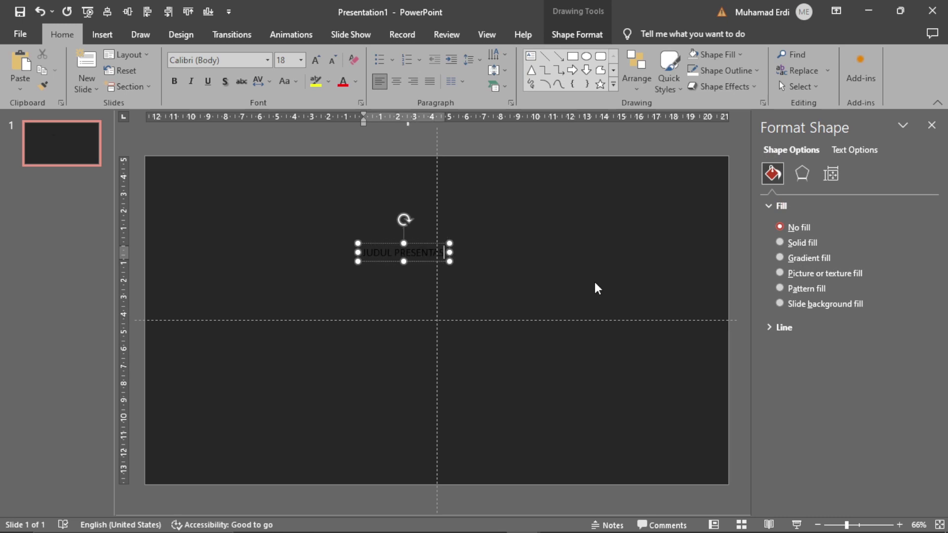
text(I)
drag(325, 218, 508, 308)
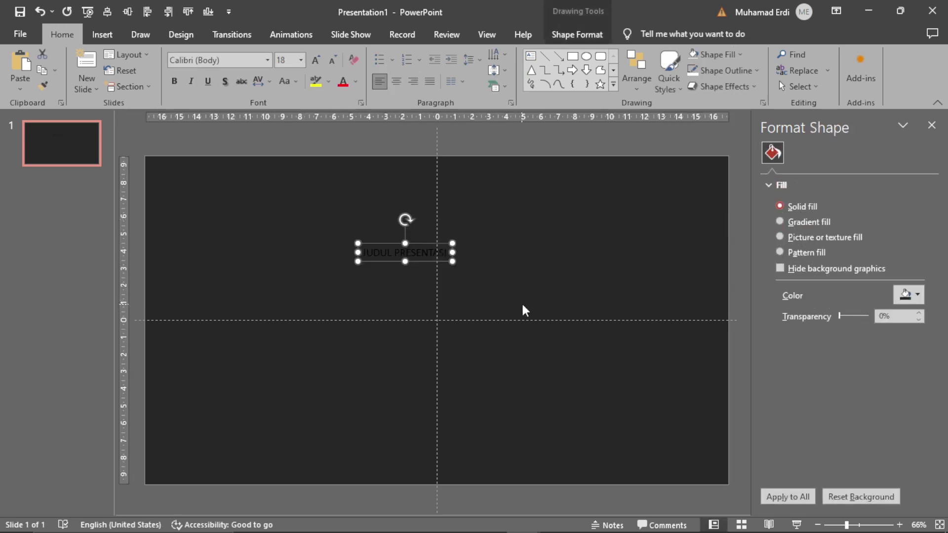
click(271, 56)
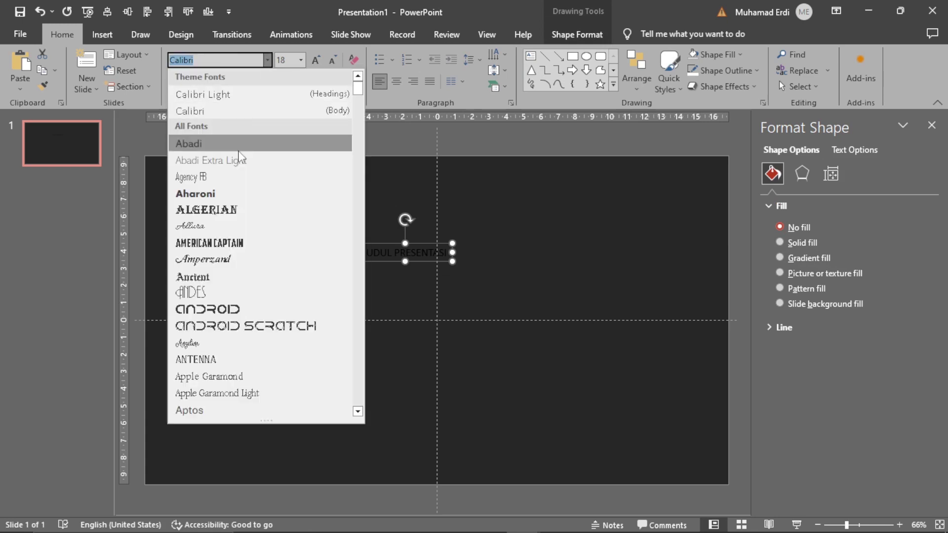
text(Cenb)
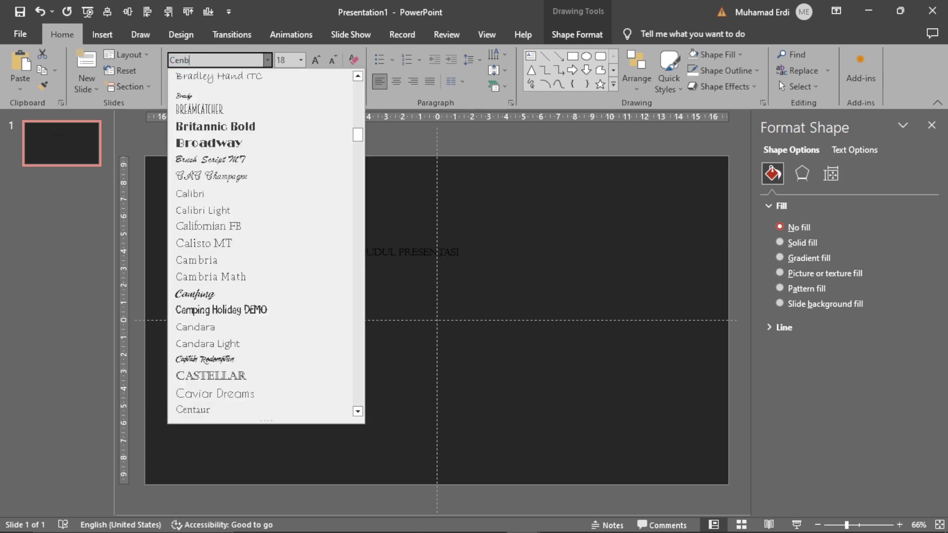
text(tury Gothic)
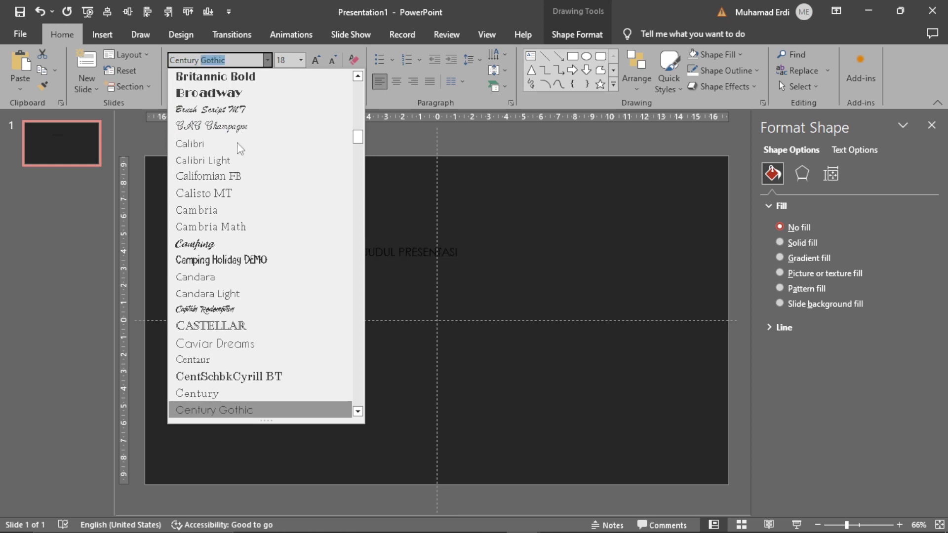
key(Return)
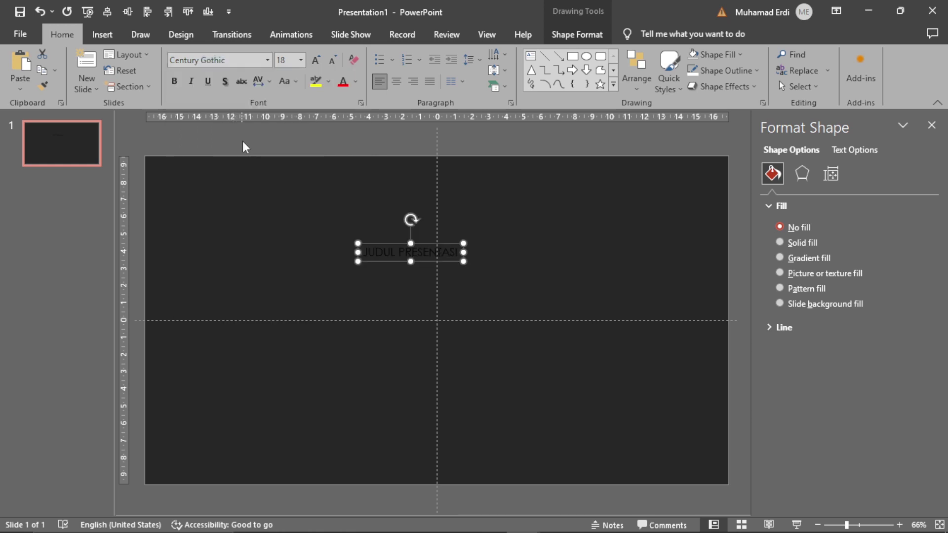
Step: Make the title text white and bold
click(327, 217)
click(356, 82)
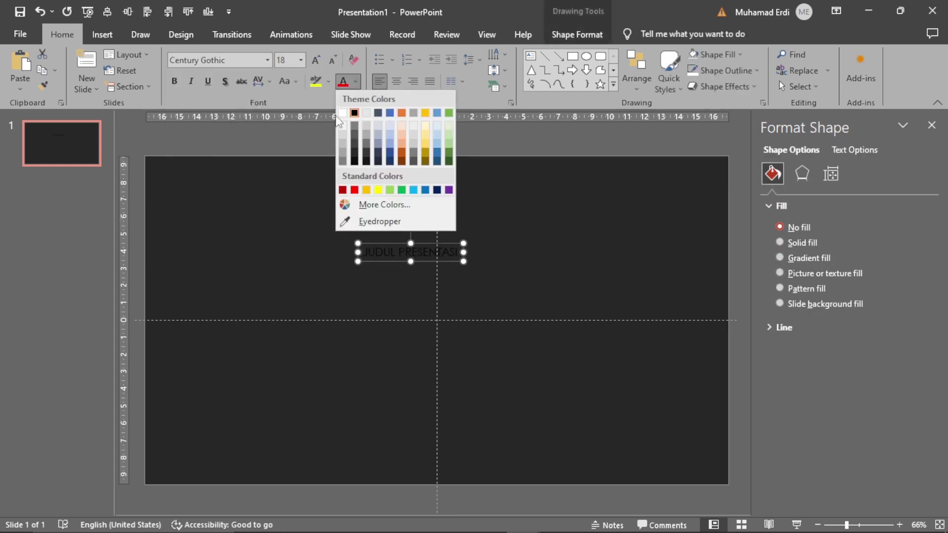
click(345, 114)
click(174, 81)
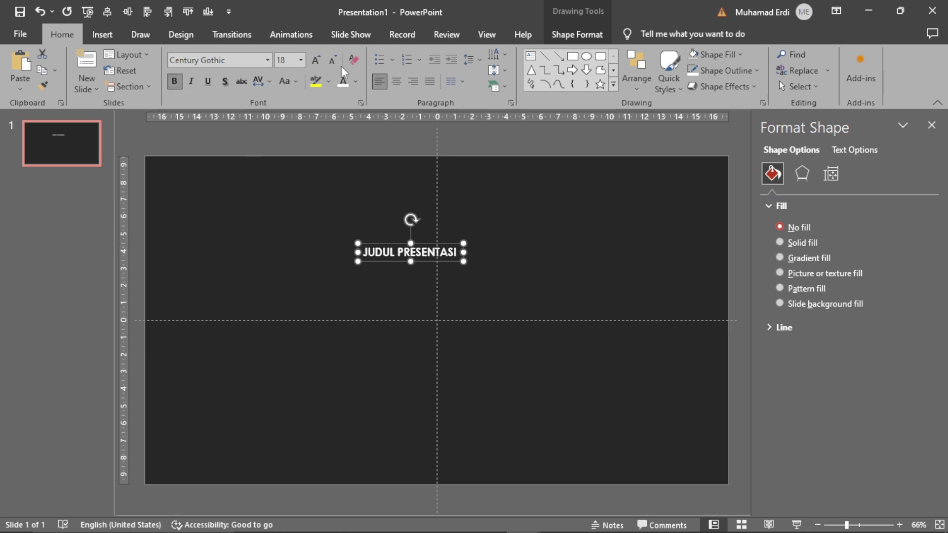
Step: Enlarge the title to 72 pt and move it to the slide centre
click(316, 61)
click(316, 61)
click(316, 61)
click(316, 61)
click(316, 61)
click(316, 61)
click(316, 61)
click(315, 61)
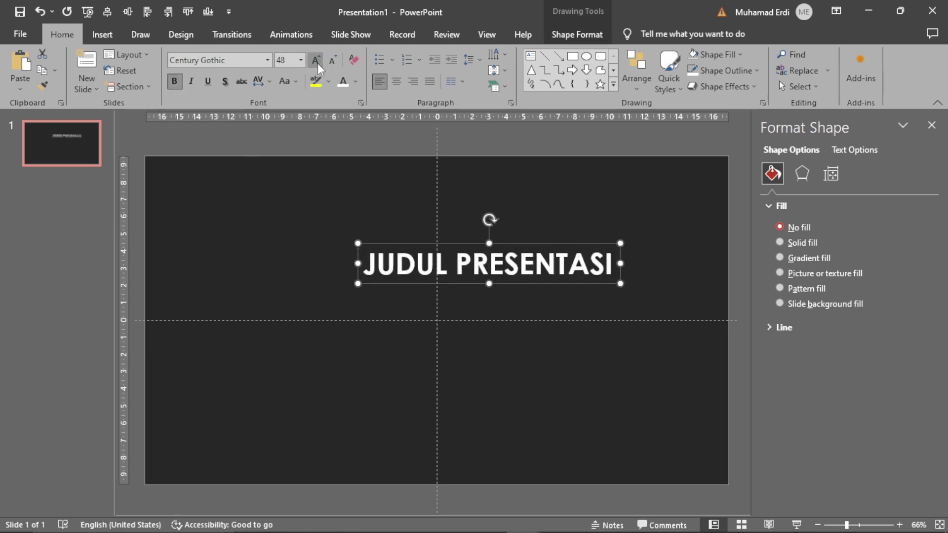
click(315, 61)
click(316, 61)
click(316, 62)
click(316, 61)
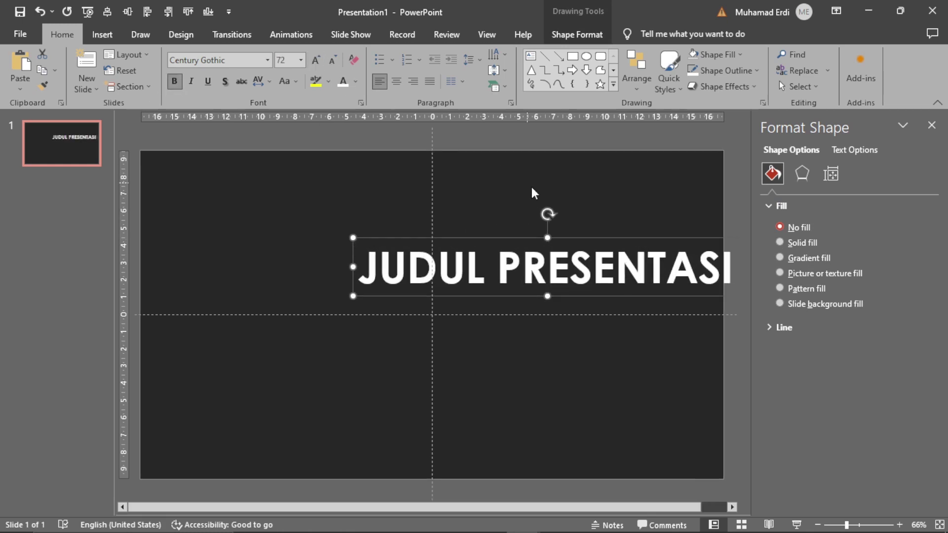
mouse_move(560, 236)
mouse_down()
mouse_move(437, 278)
mouse_move(449, 296)
mouse_up()
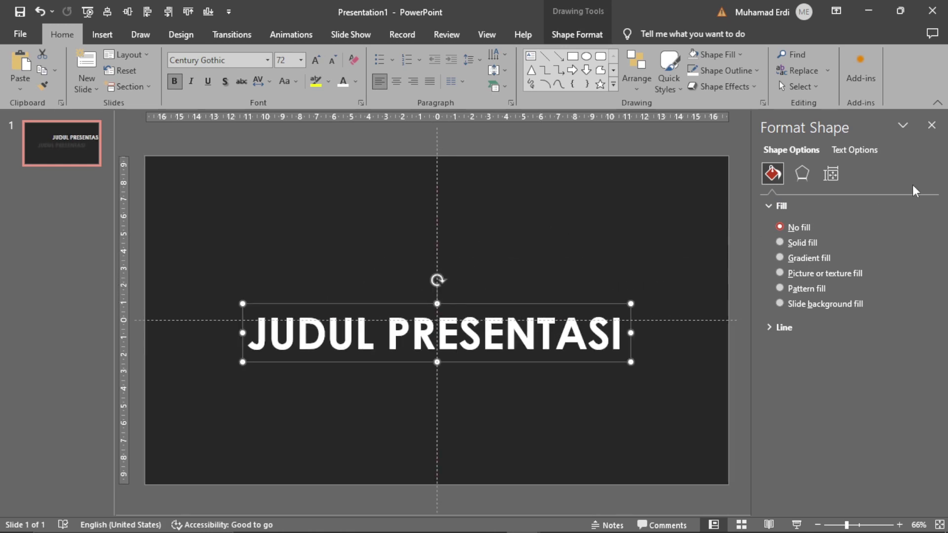
click(932, 125)
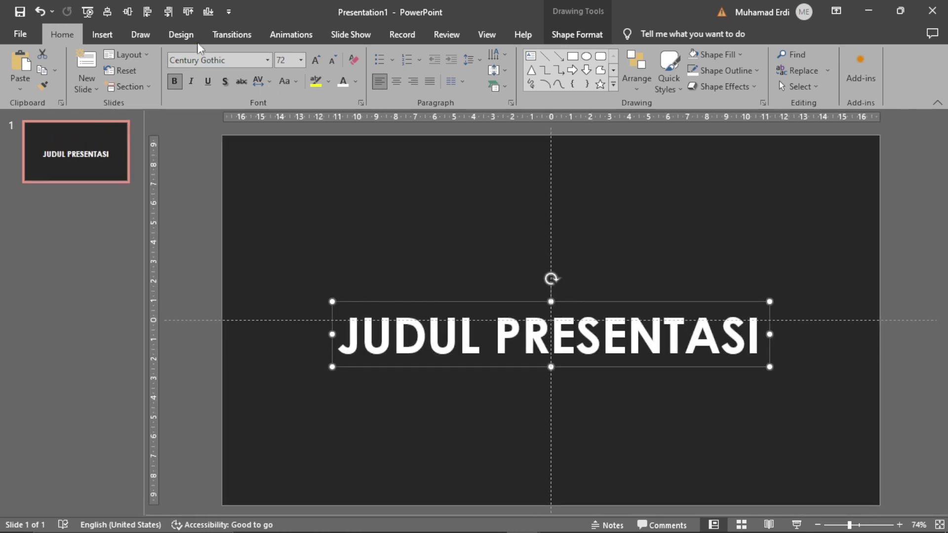
Step: Move the title down and paste four copies stacked above it up to the slide top
click(125, 12)
click(593, 215)
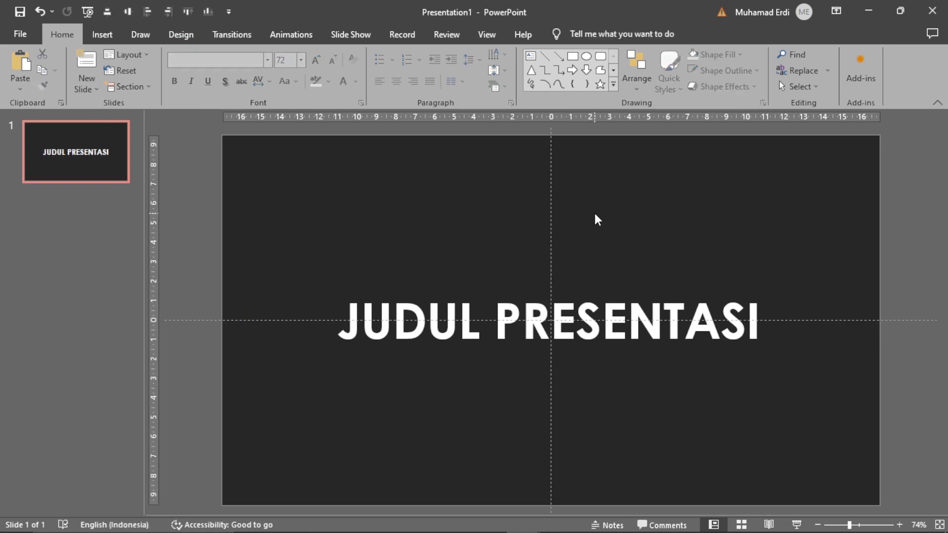
click(580, 288)
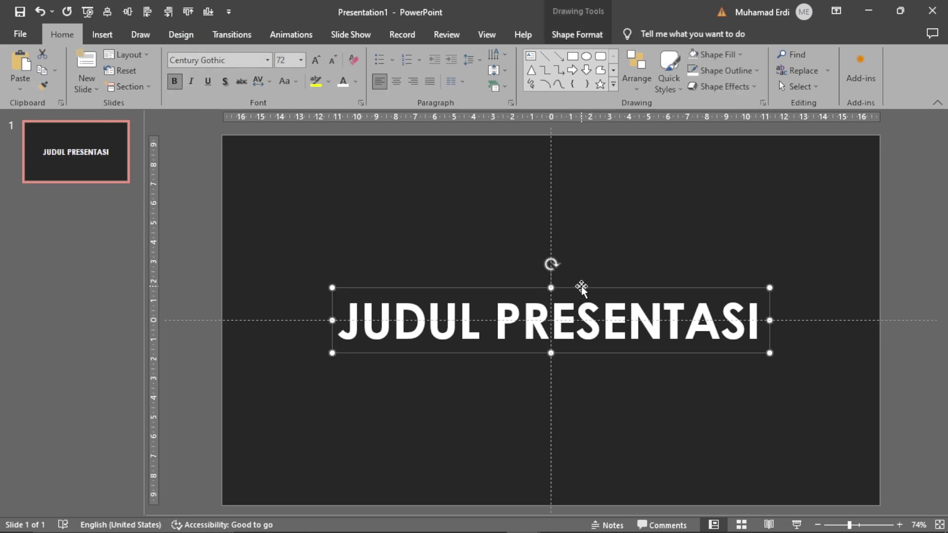
drag(581, 287, 581, 371)
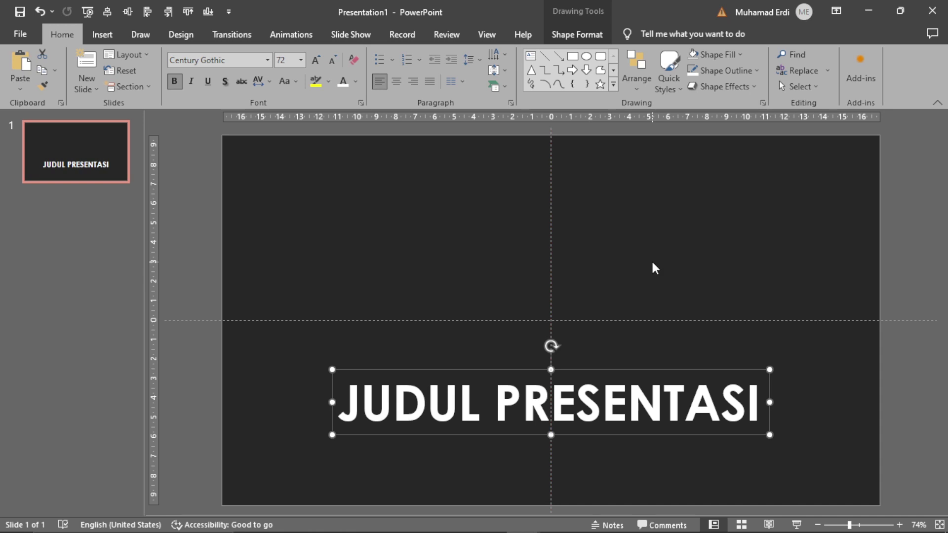
key(ctrl+v)
drag(621, 382, 637, 181)
key(ctrl+v)
key(ctrl+v)
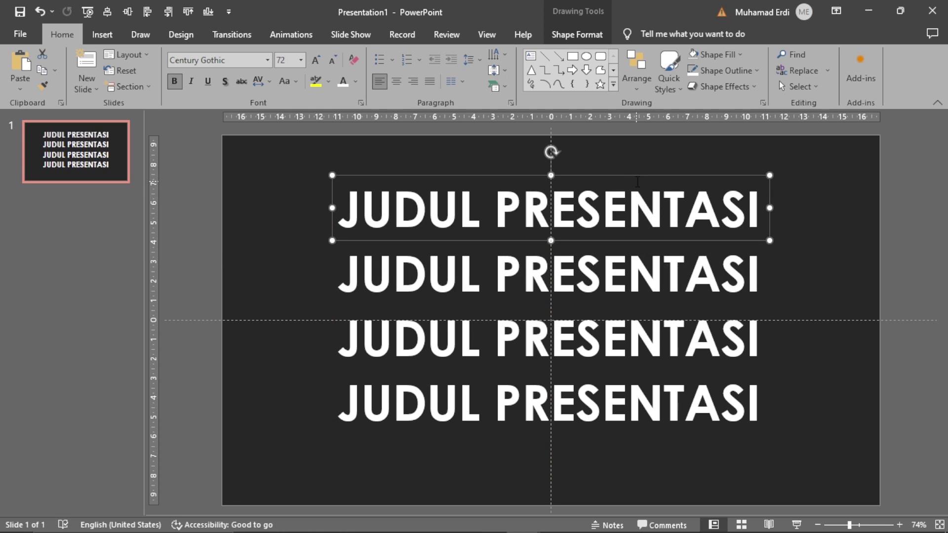
key(ctrl+v)
mouse_move(637, 181)
mouse_down()
mouse_move(631, 111)
mouse_move(620, 143)
mouse_up()
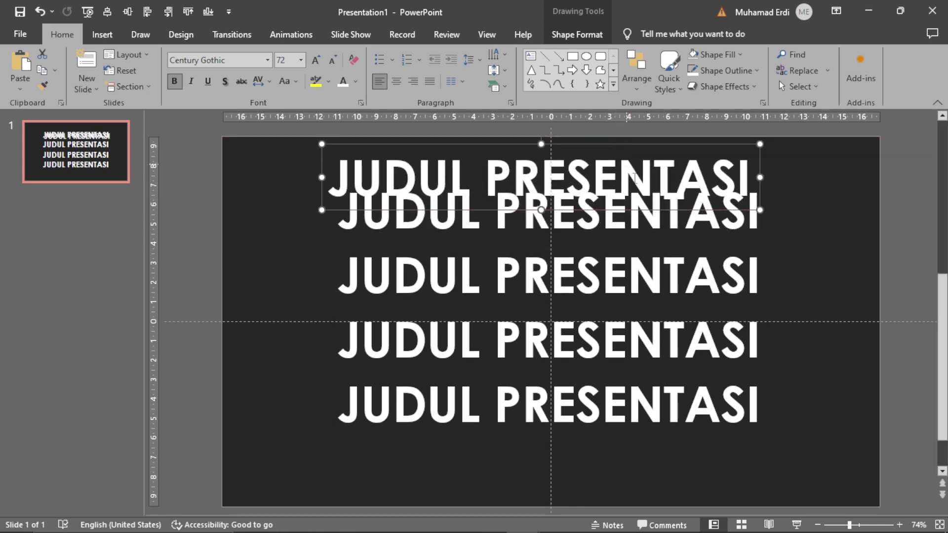
Step: Shift the lower four titles down and align the top copy so all five are evenly spaced
click(674, 417)
shift+click(642, 341)
shift+click(645, 277)
shift+click(658, 230)
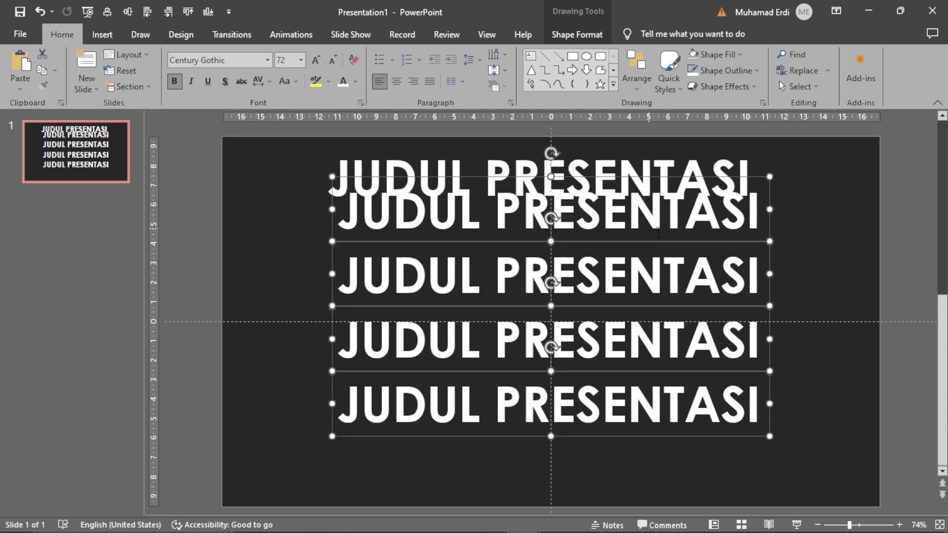
drag(698, 245, 698, 292)
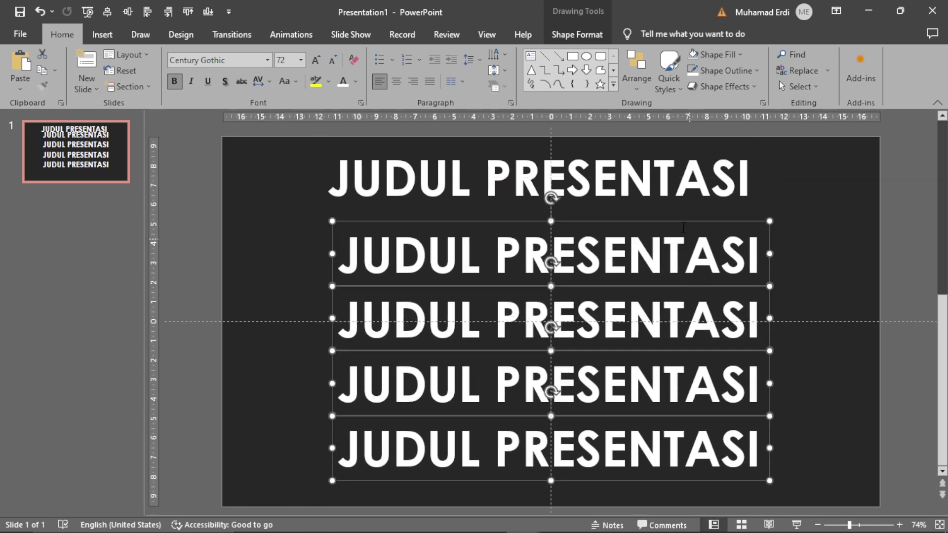
click(674, 178)
drag(677, 211, 688, 222)
click(806, 199)
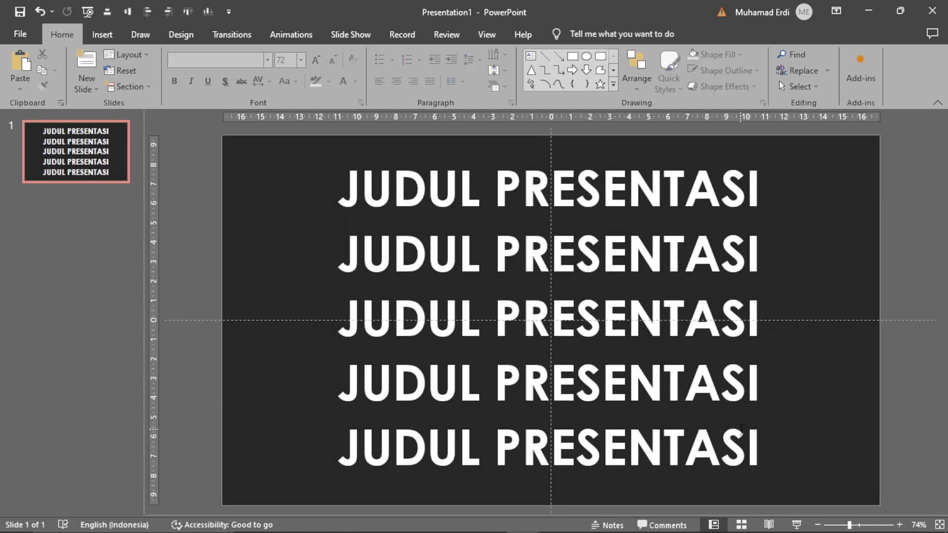
Step: Open Format Shape for the fourth title copy
click(767, 389)
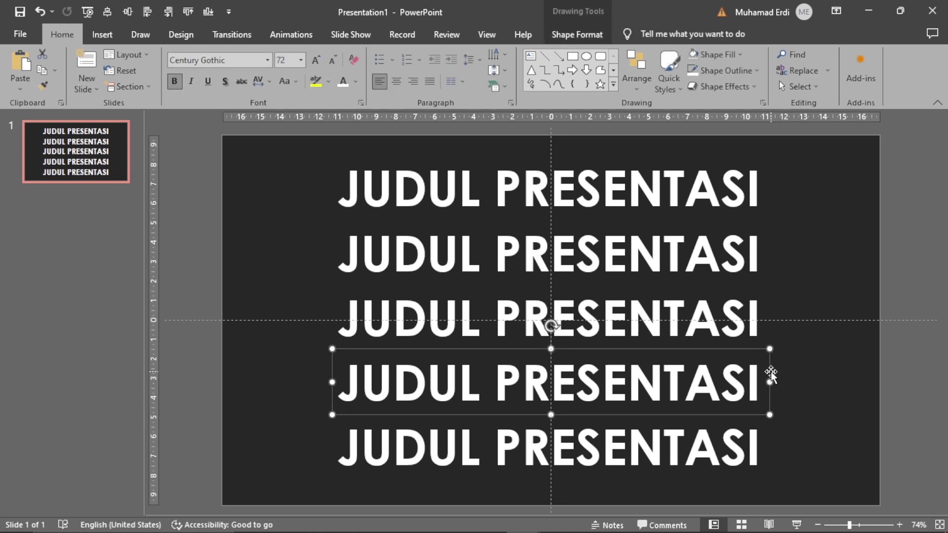
right_click(771, 375)
click(830, 344)
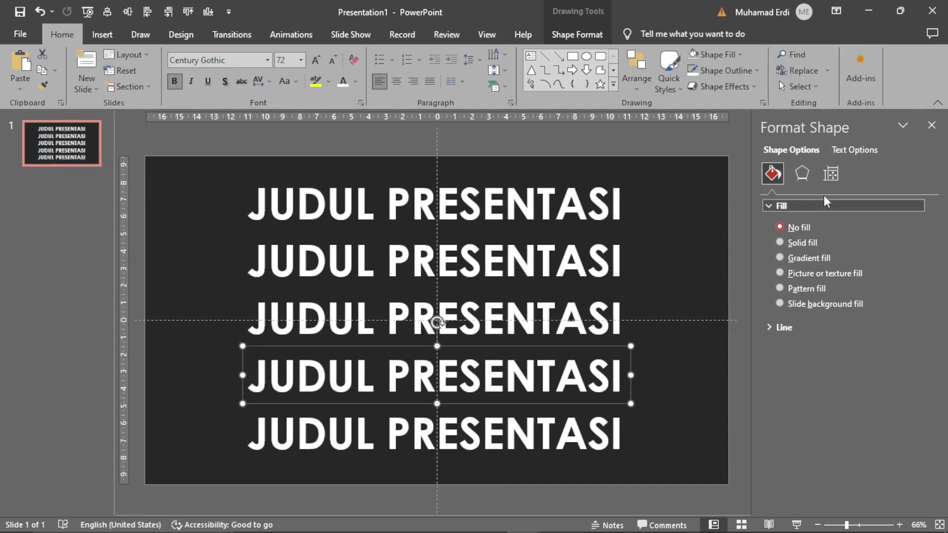
Step: Set text fill transparency to about 58% on the fourth title and 70% on the third
click(845, 151)
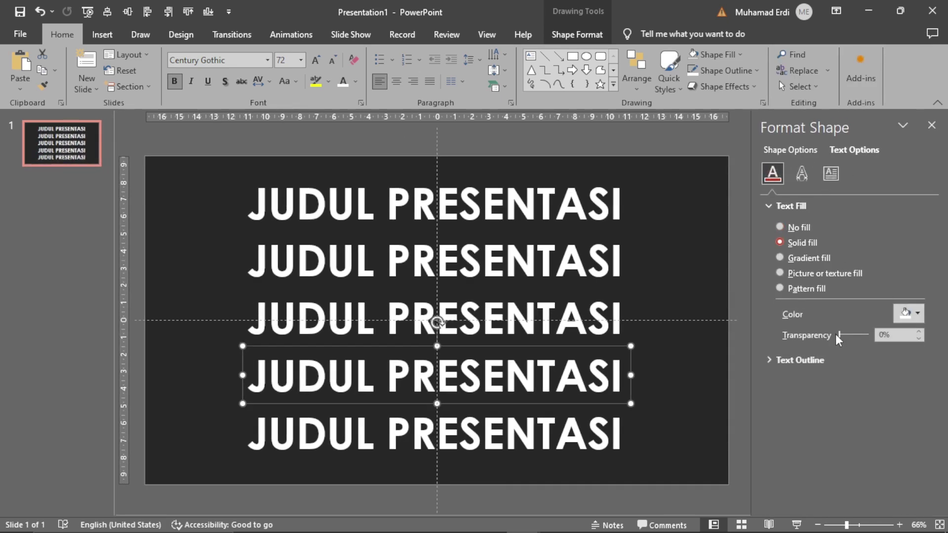
drag(838, 334, 852, 333)
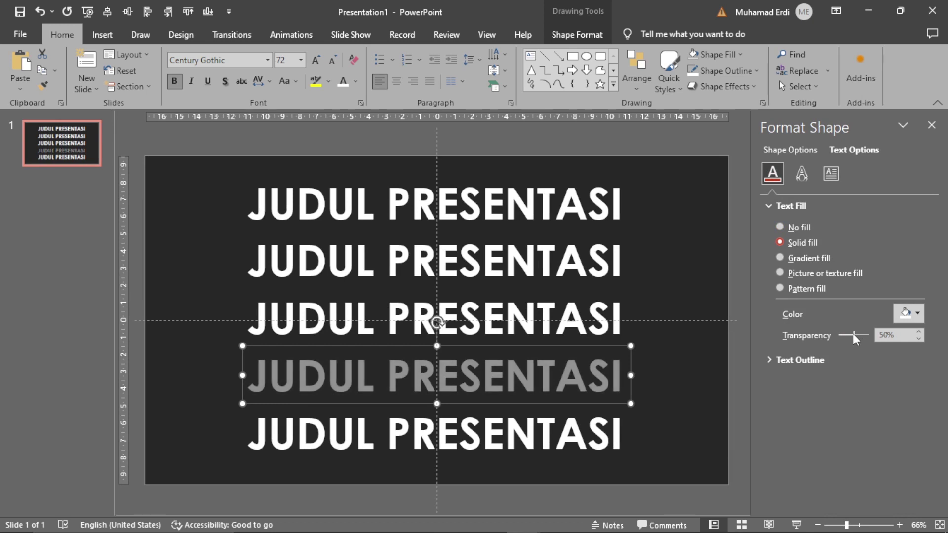
click(632, 302)
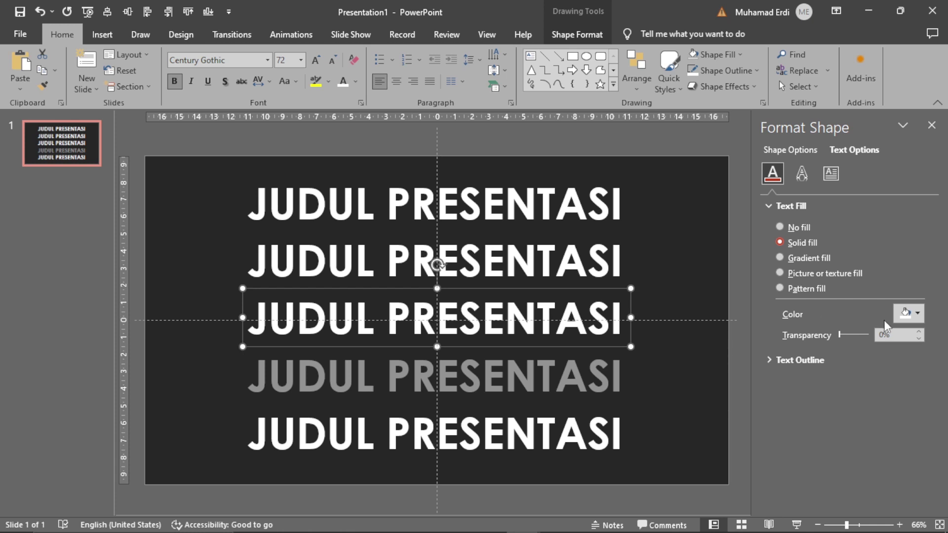
drag(839, 335, 857, 335)
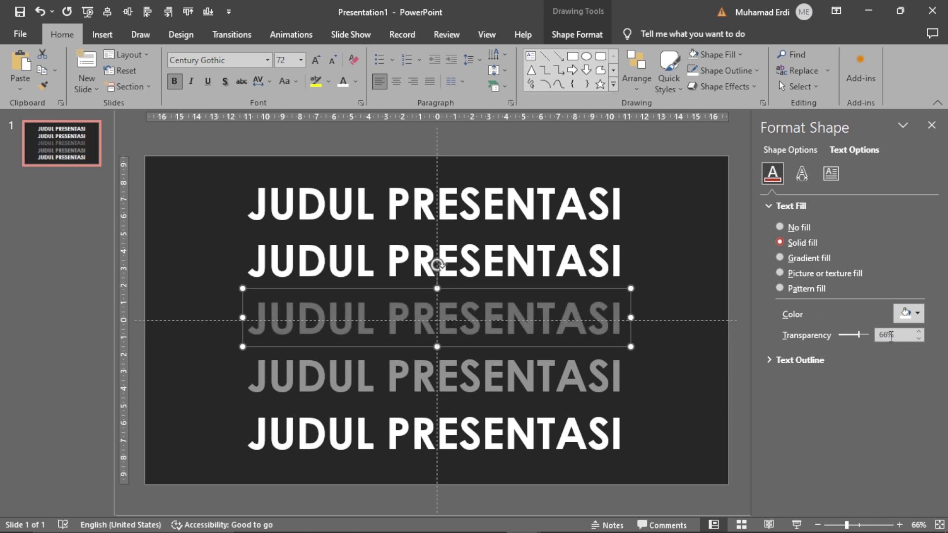
click(919, 330)
Step: Set the second title to 80% and the top title to 90% transparency, then close the pane
click(632, 254)
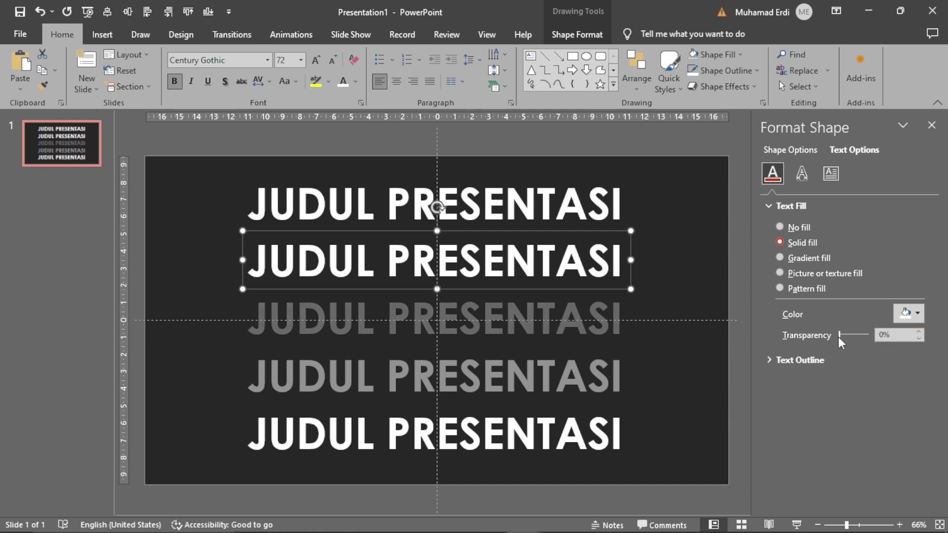
drag(839, 333, 863, 335)
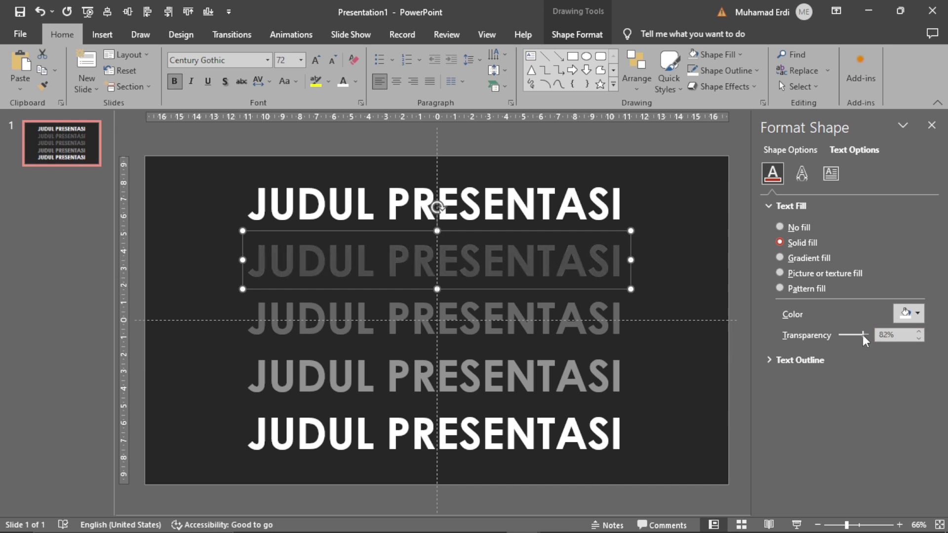
double_click(919, 339)
click(629, 195)
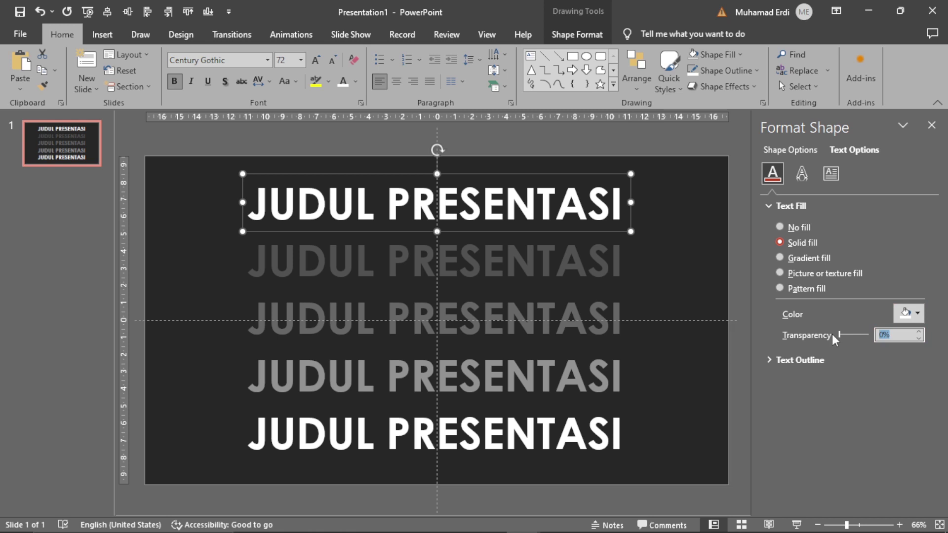
text(90)
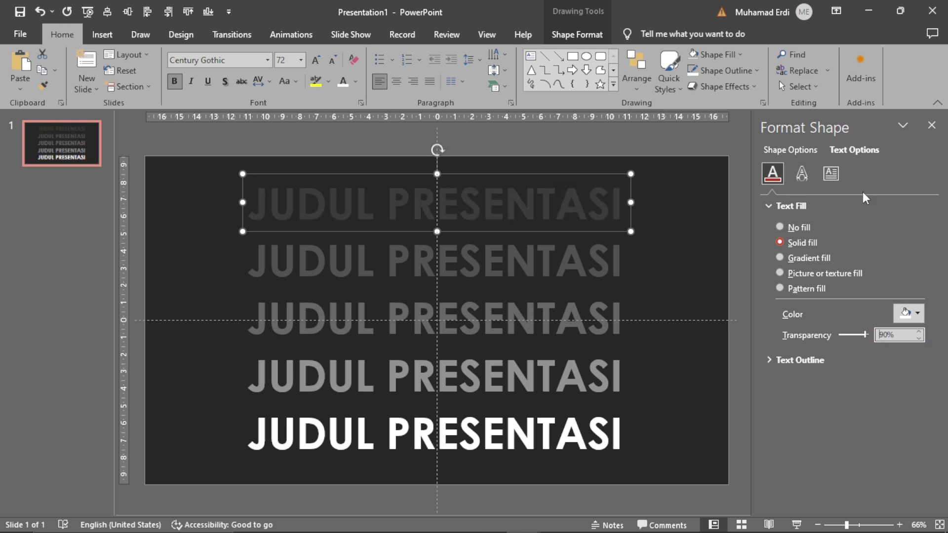
click(931, 125)
click(825, 227)
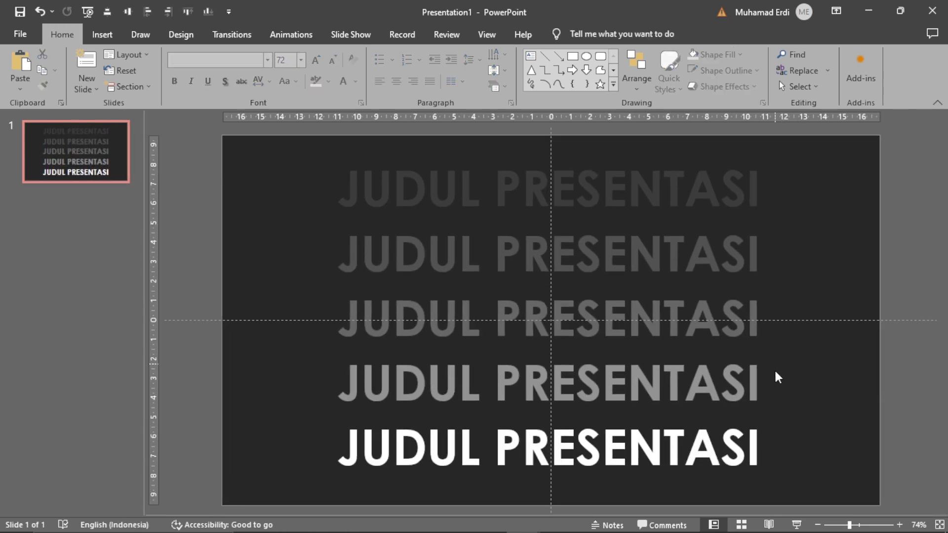
click(765, 389)
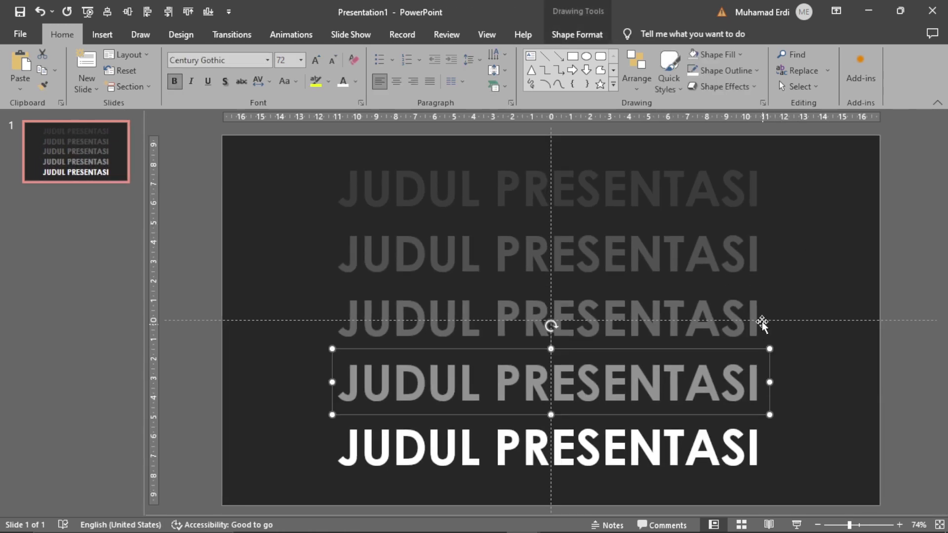
click(762, 321)
click(762, 253)
click(765, 191)
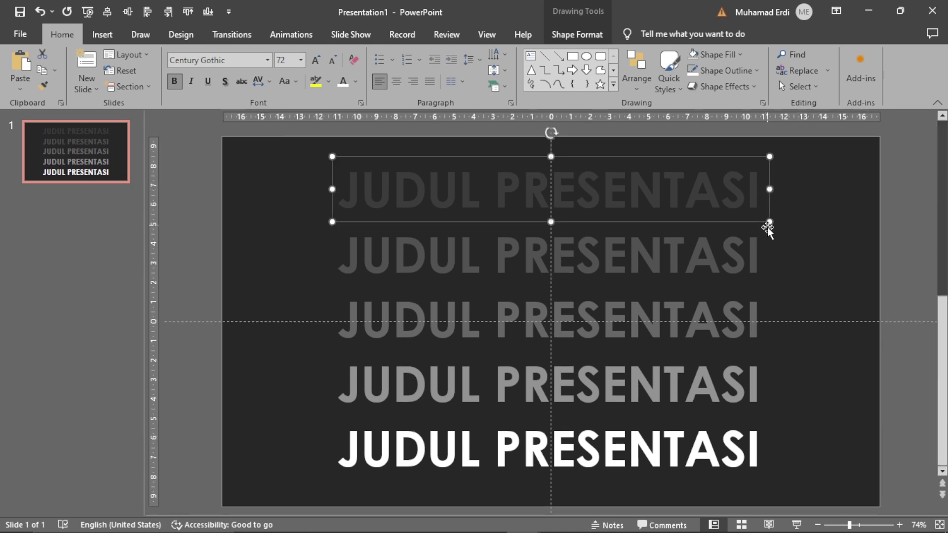
shift+click(766, 247)
shift+click(758, 317)
shift+click(760, 382)
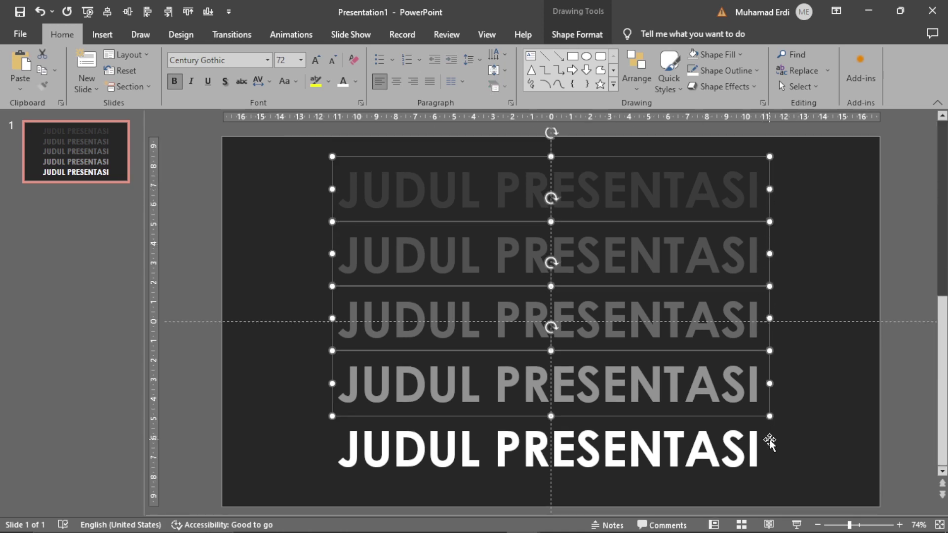
click(814, 424)
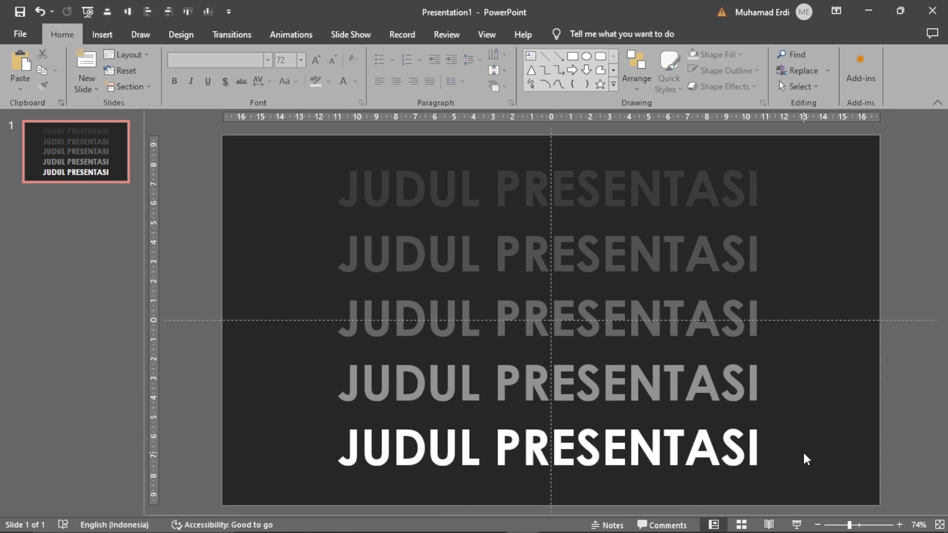
click(771, 441)
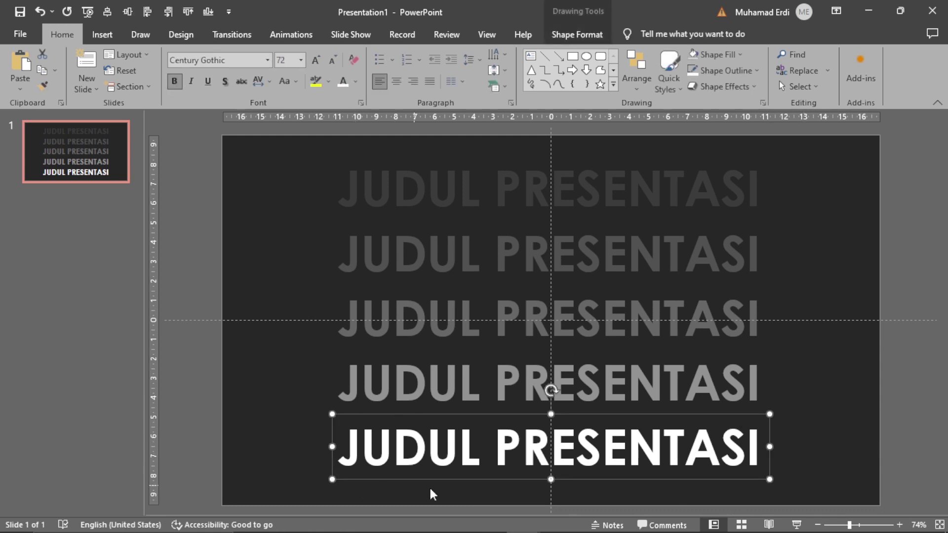
click(813, 428)
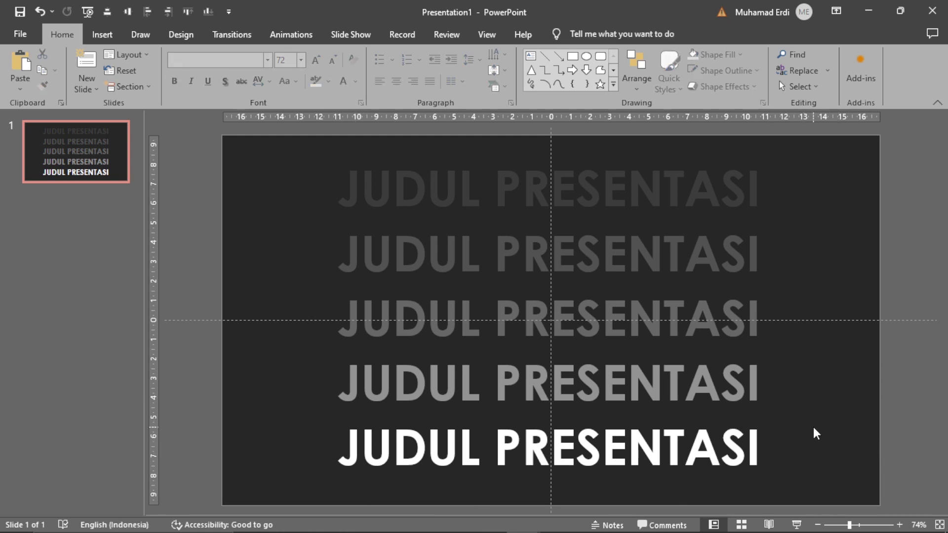
Step: Send the bottom, fourth and third title copies to the back
right_click(770, 440)
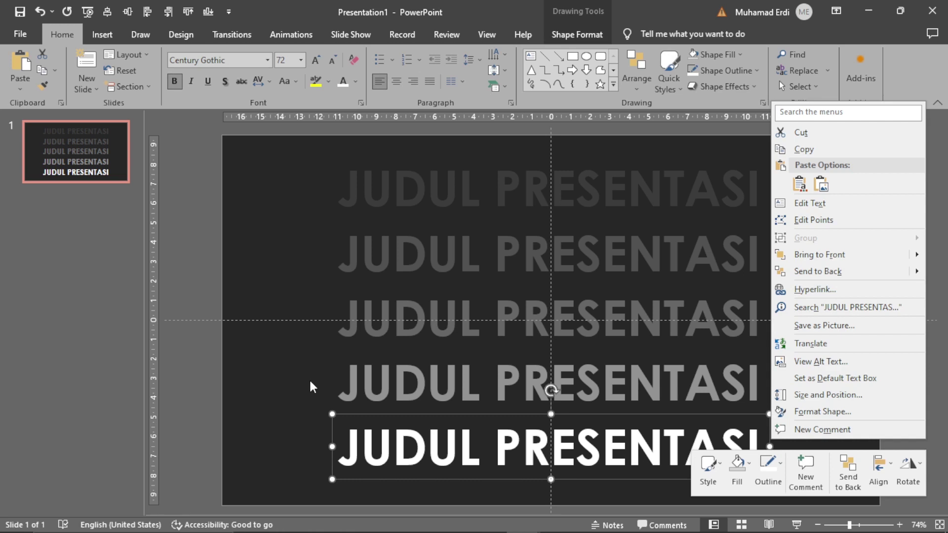
click(825, 271)
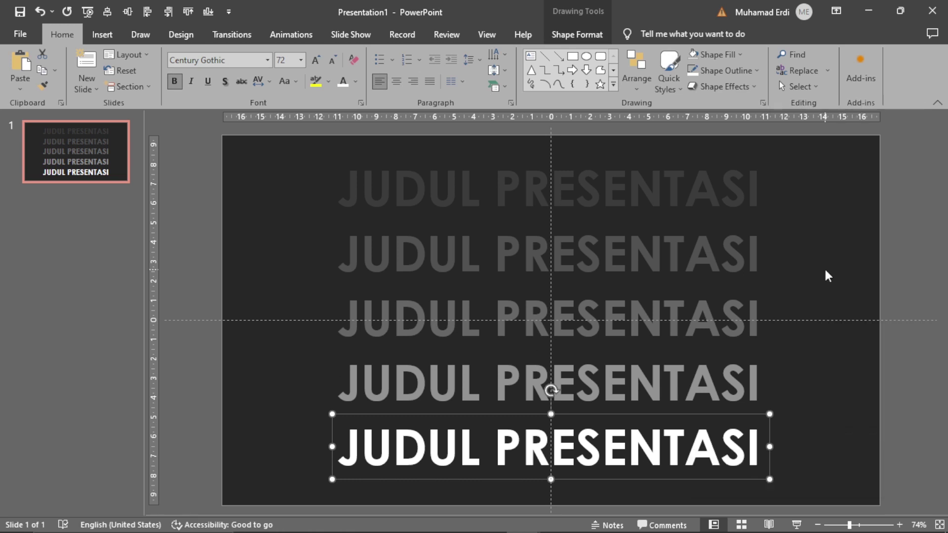
click(760, 378)
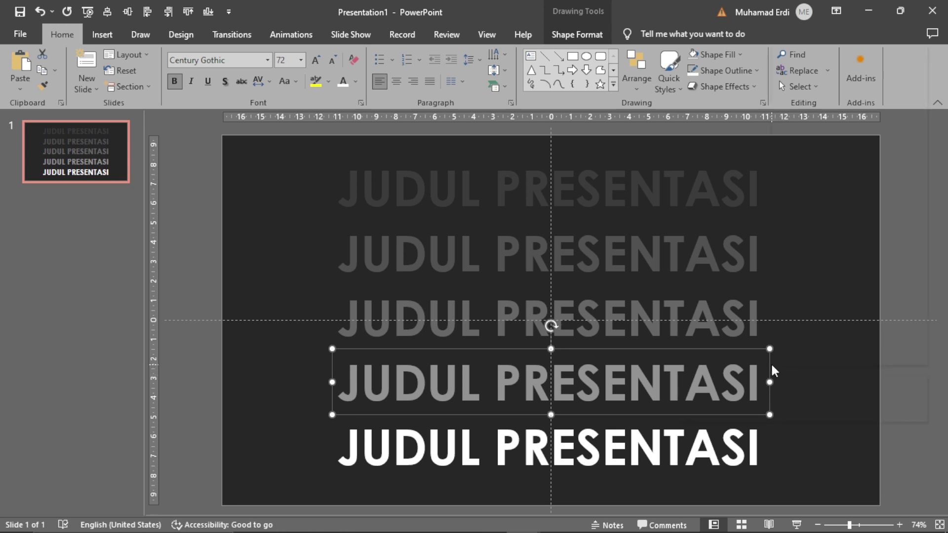
right_click(771, 363)
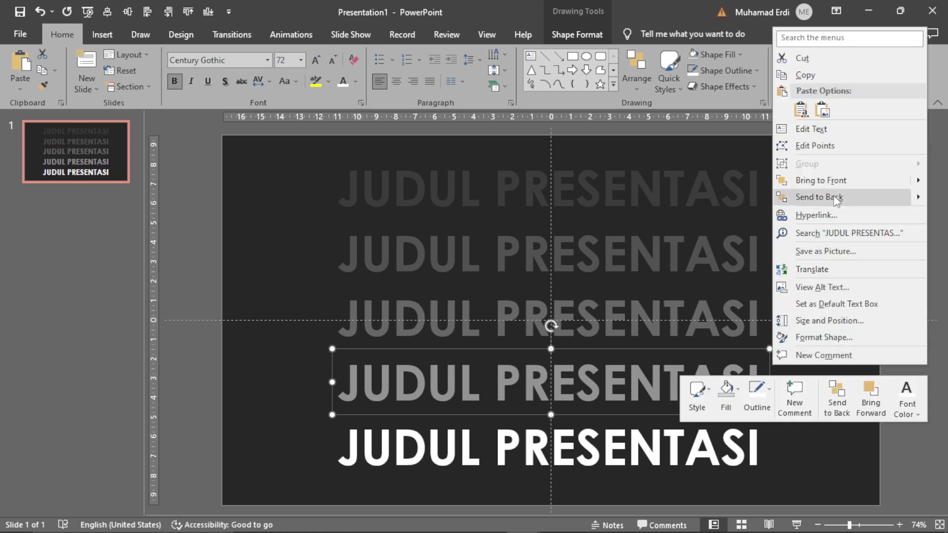
click(835, 200)
click(771, 316)
right_click(773, 316)
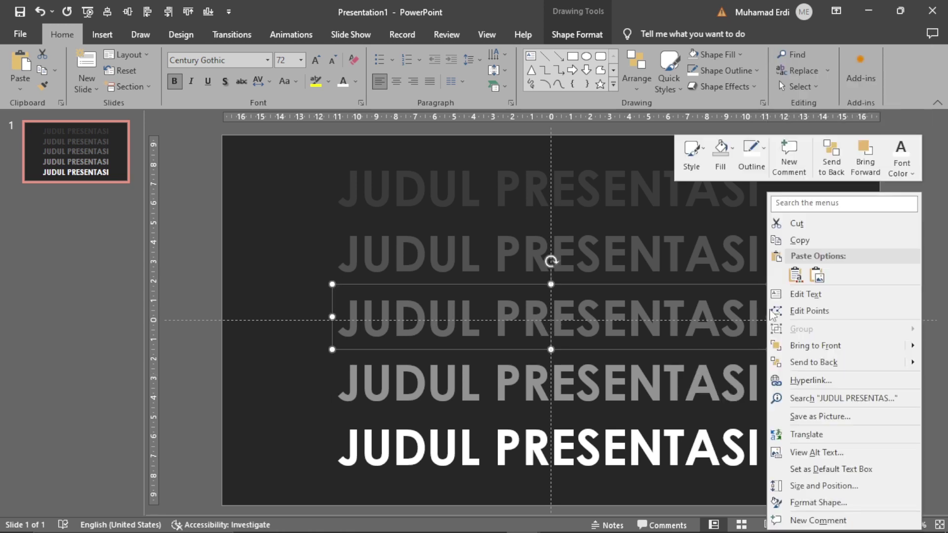
click(809, 361)
Step: Send the second and top copies to the back, then select the bright bottom title
click(768, 252)
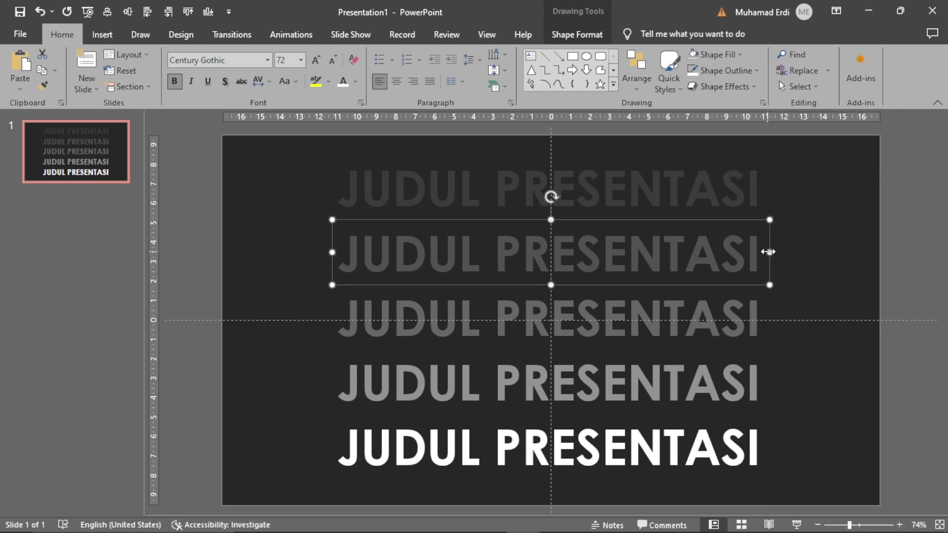
right_click(768, 252)
click(810, 360)
right_click(762, 185)
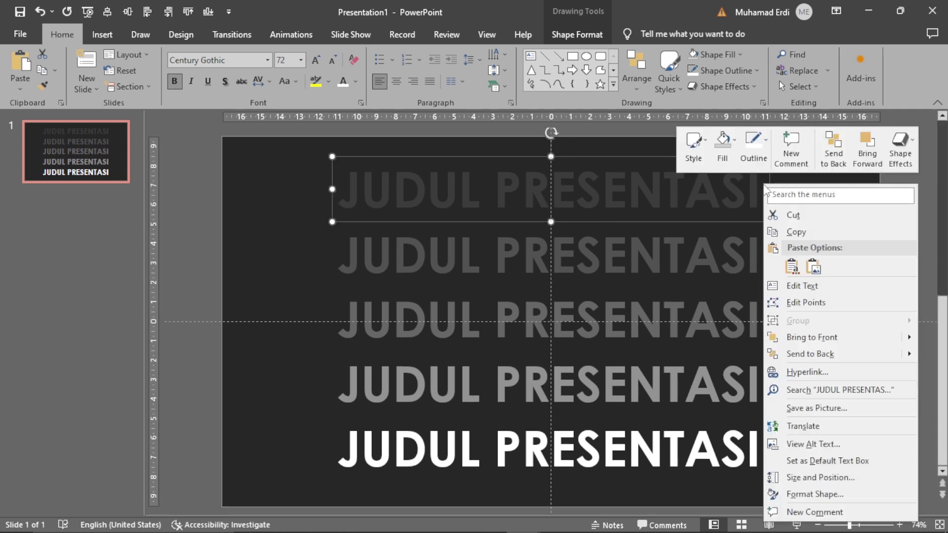
click(810, 354)
click(831, 249)
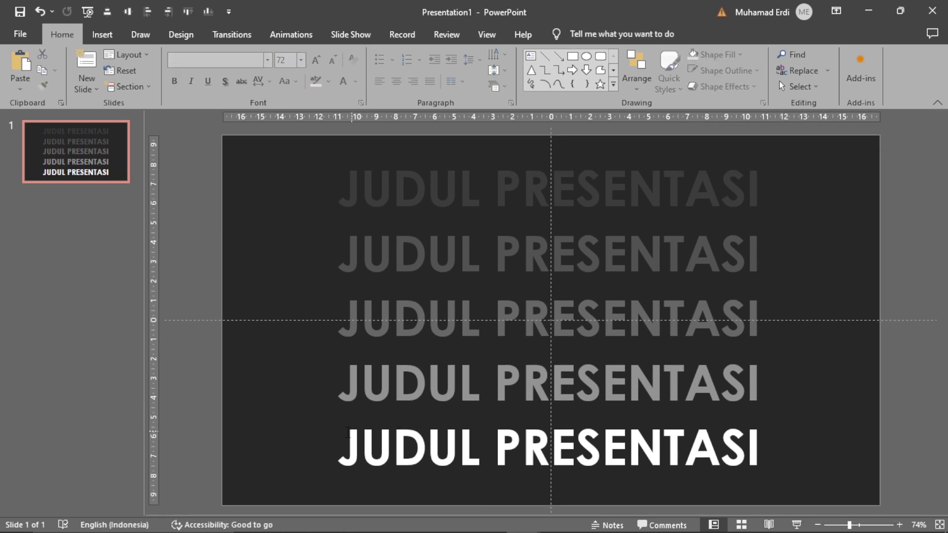
click(327, 440)
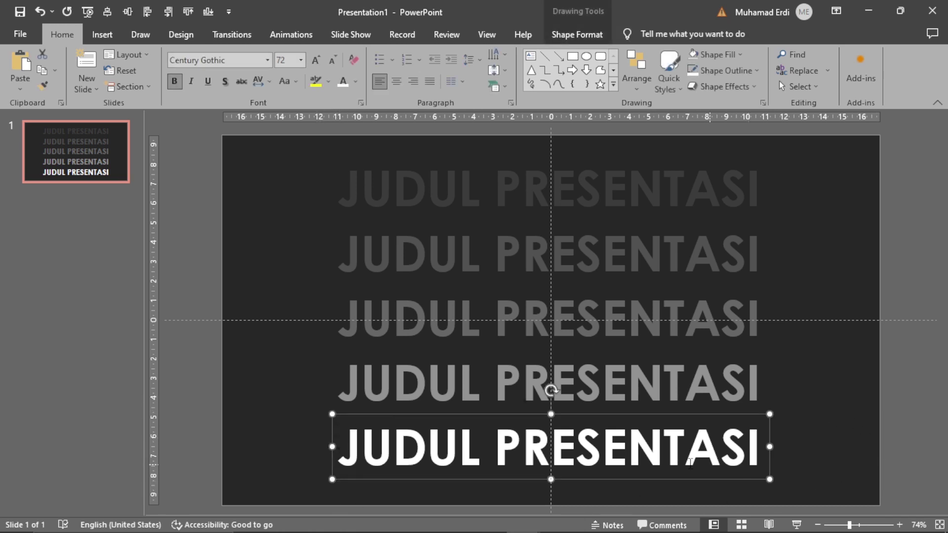
Step: Give the bottom title a Fly In animation starting With Previous and open the Animation Pane
click(291, 35)
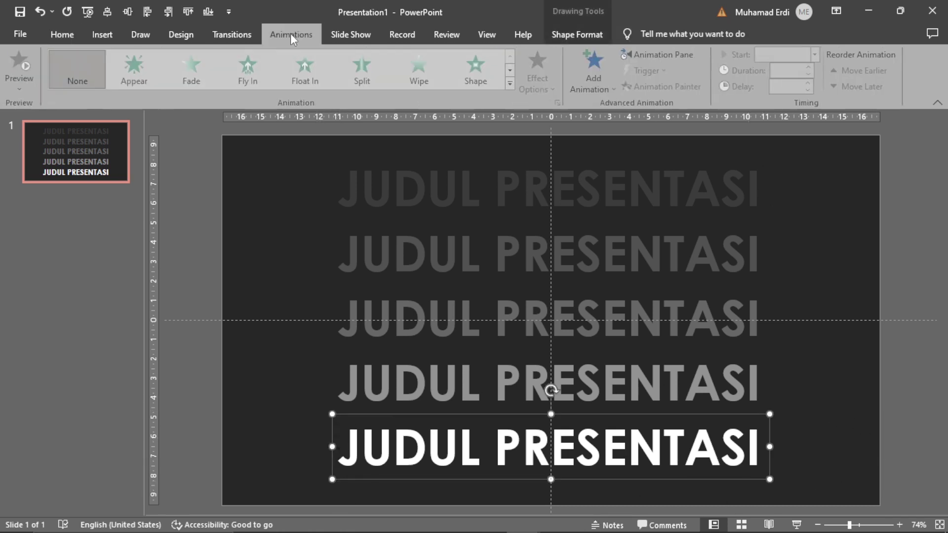
click(251, 70)
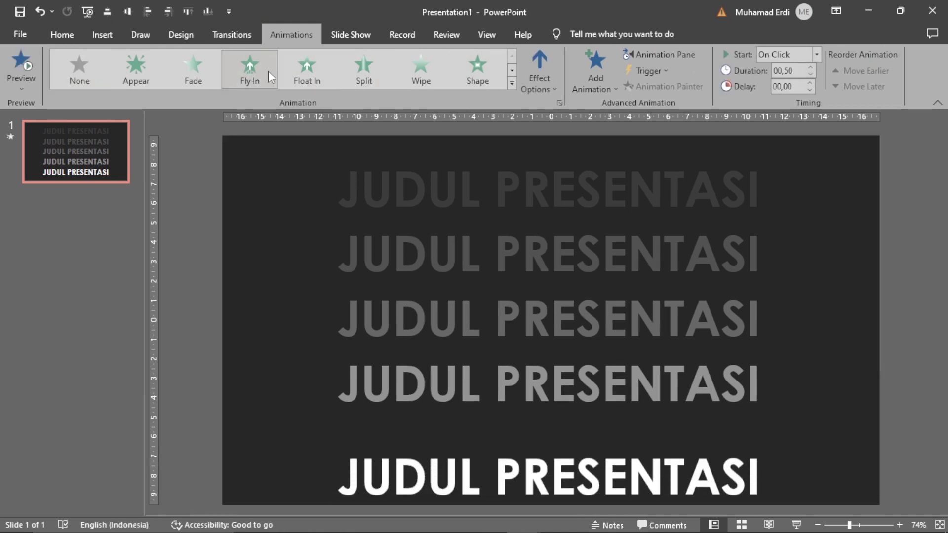
click(817, 53)
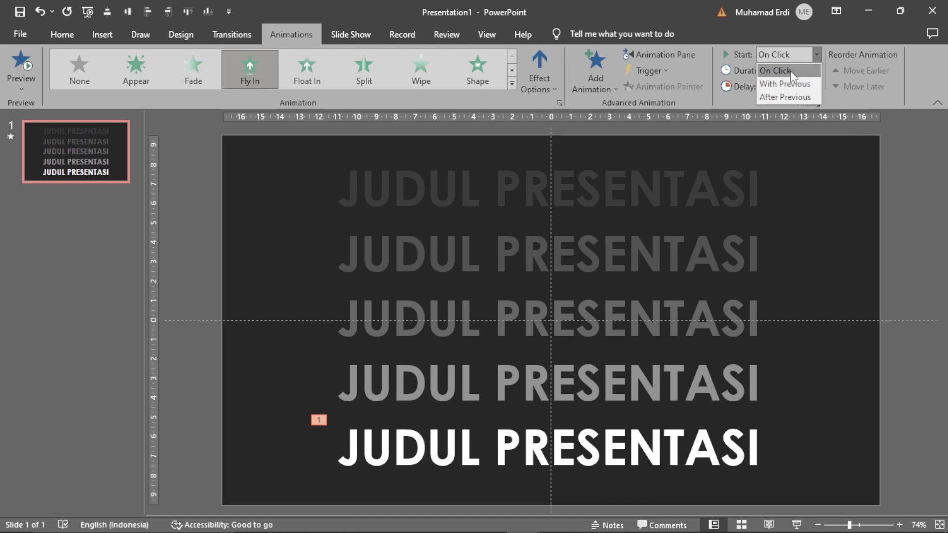
click(784, 83)
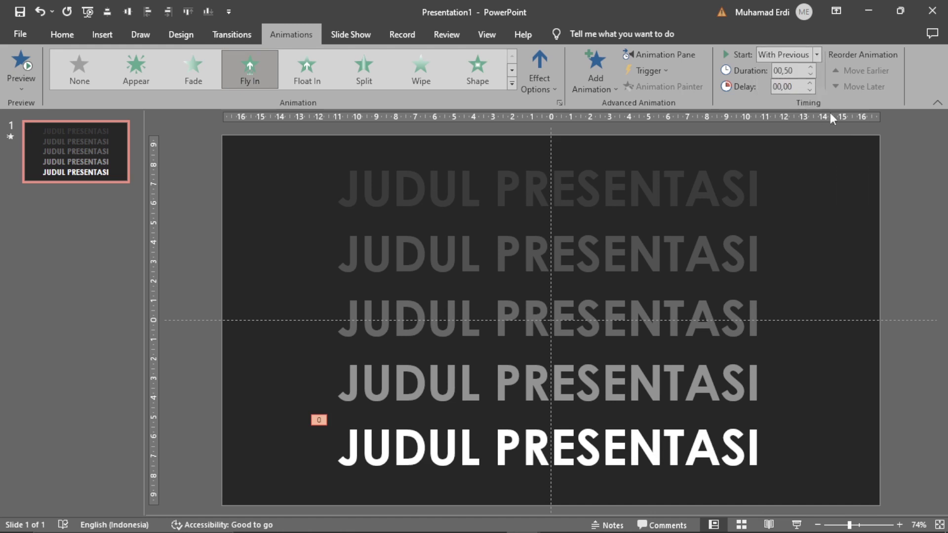
click(681, 56)
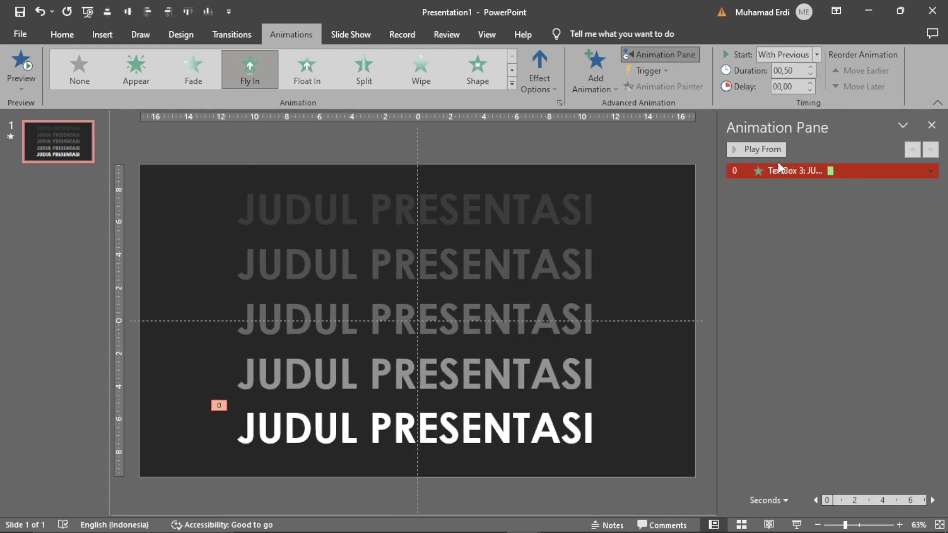
Step: Set the Fly In effect's smooth end to 0,35 sec
right_click(783, 171)
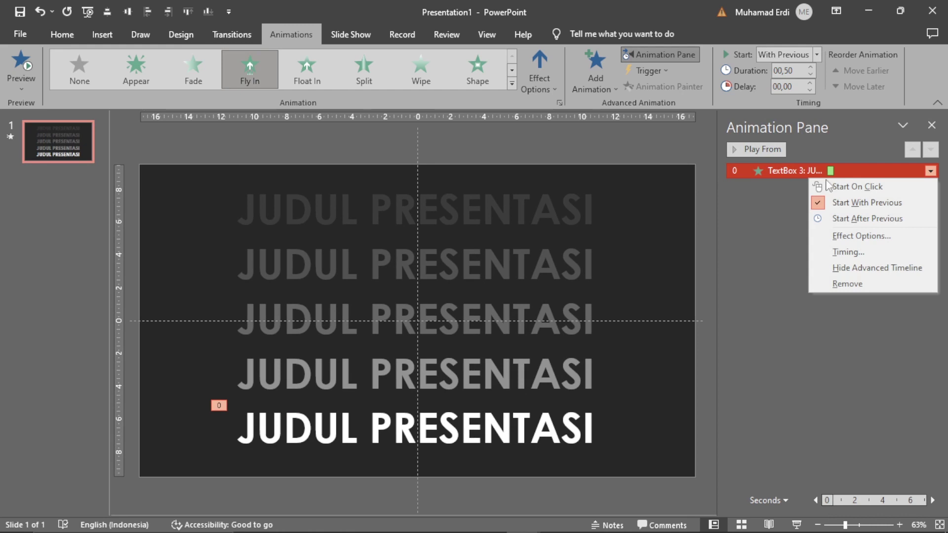
click(862, 235)
drag(519, 139, 697, 138)
drag(620, 232, 642, 237)
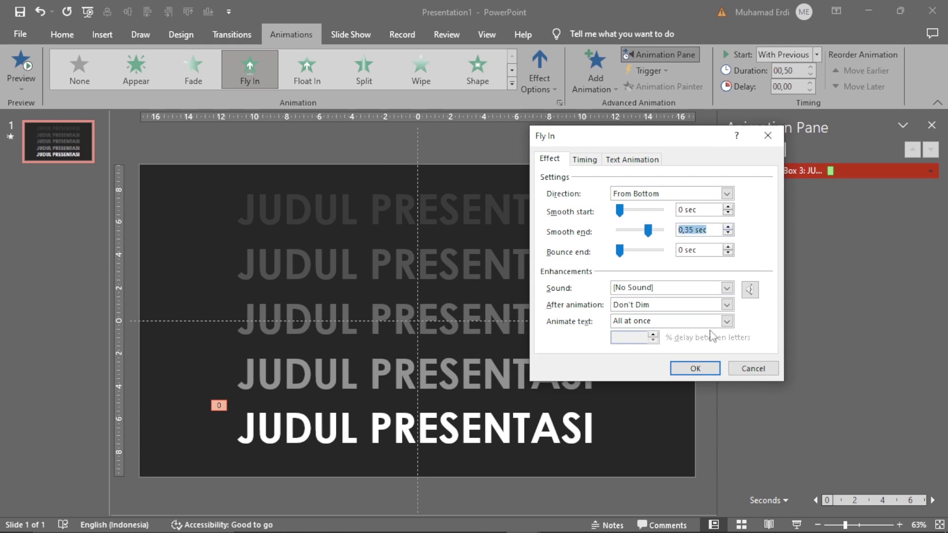
click(695, 369)
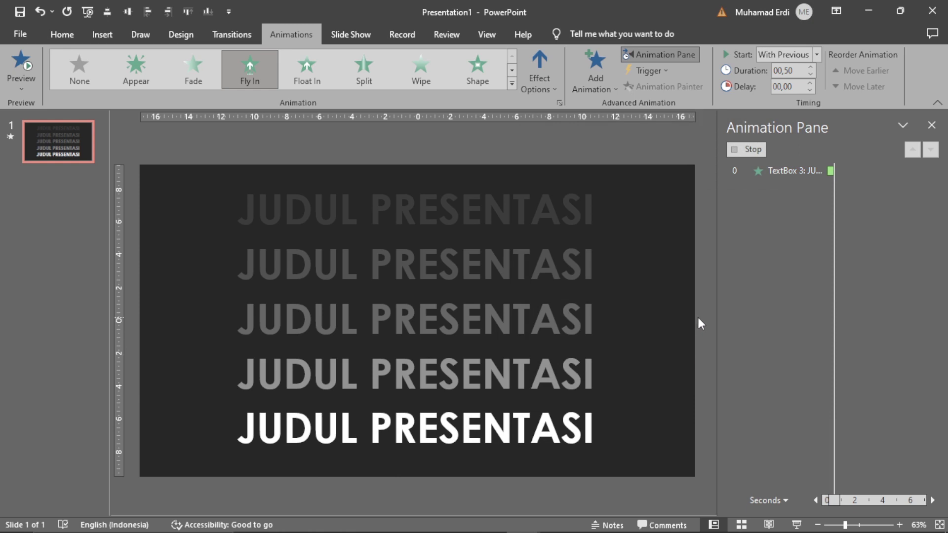
Step: Make the title fly in From Top with a 00,75 duration
click(555, 92)
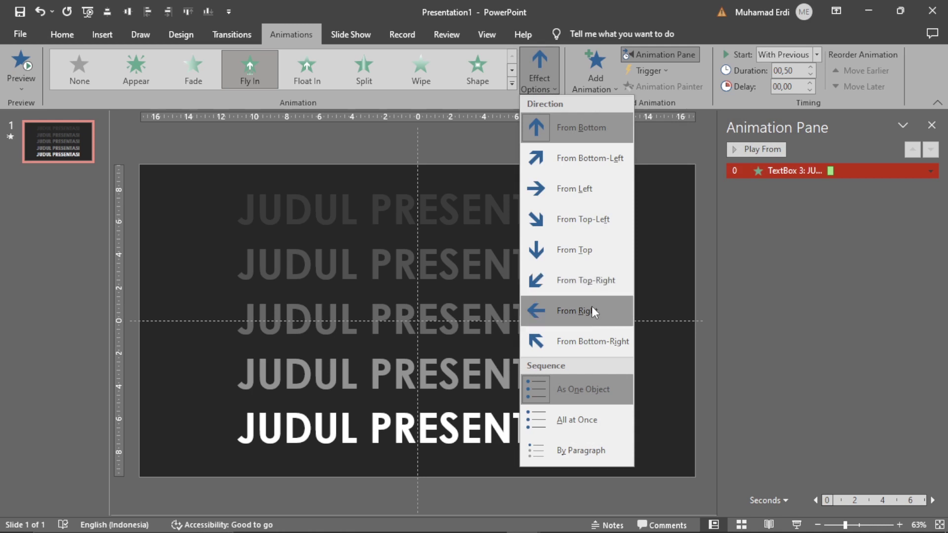
click(584, 247)
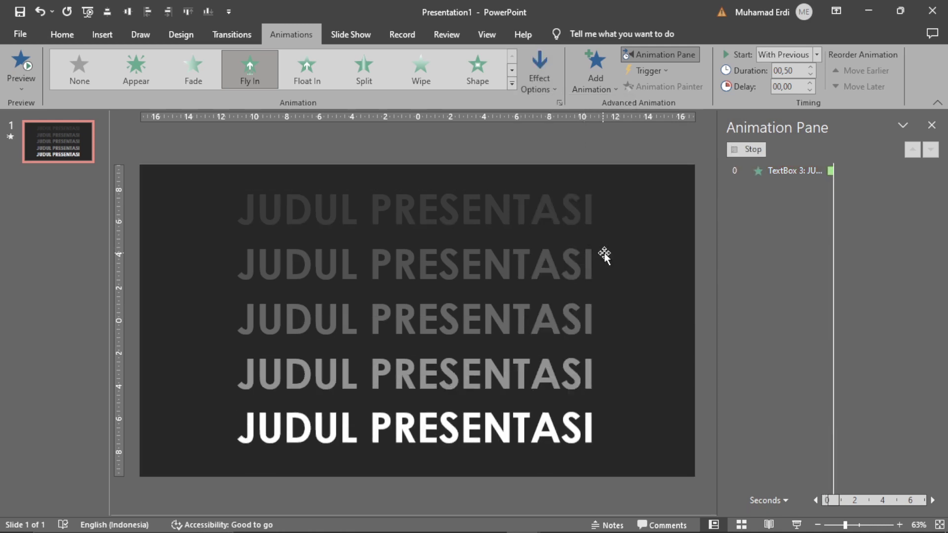
click(810, 67)
click(600, 418)
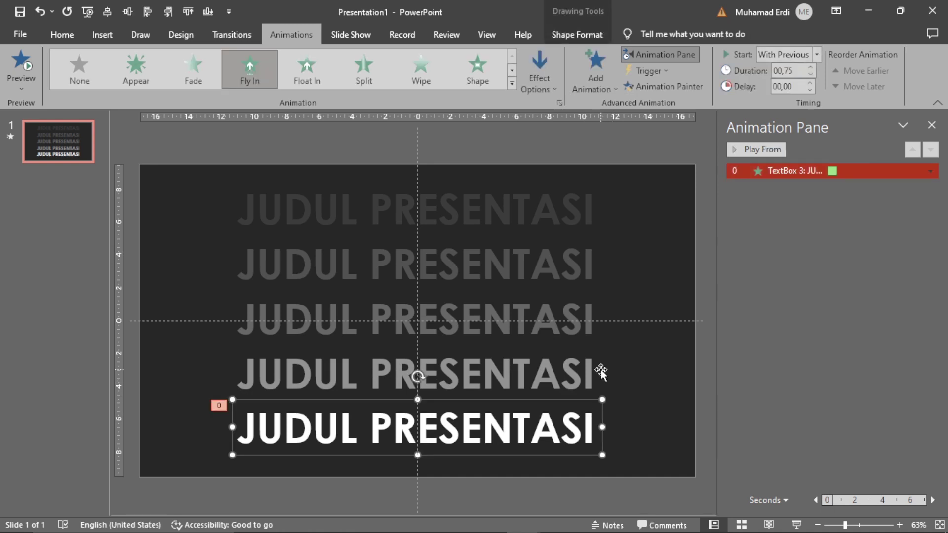
click(599, 289)
click(597, 236)
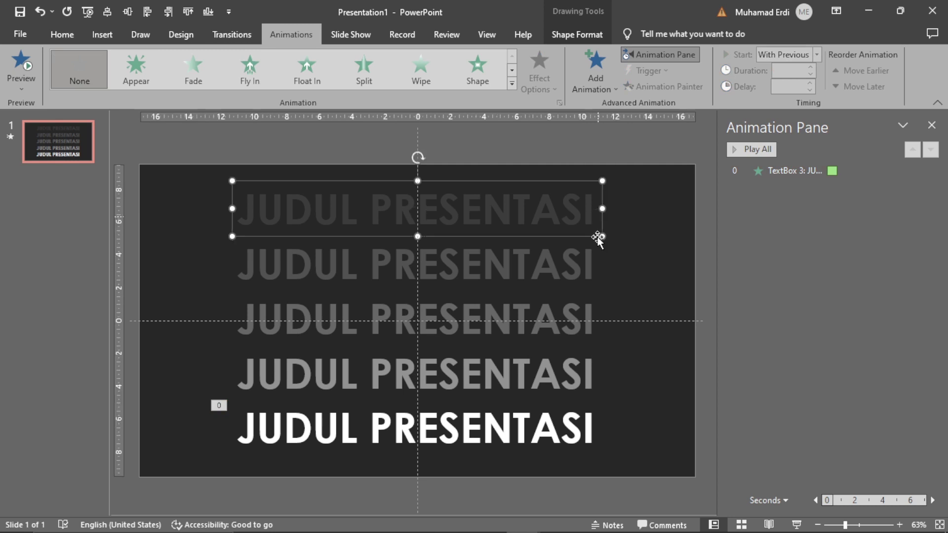
click(606, 415)
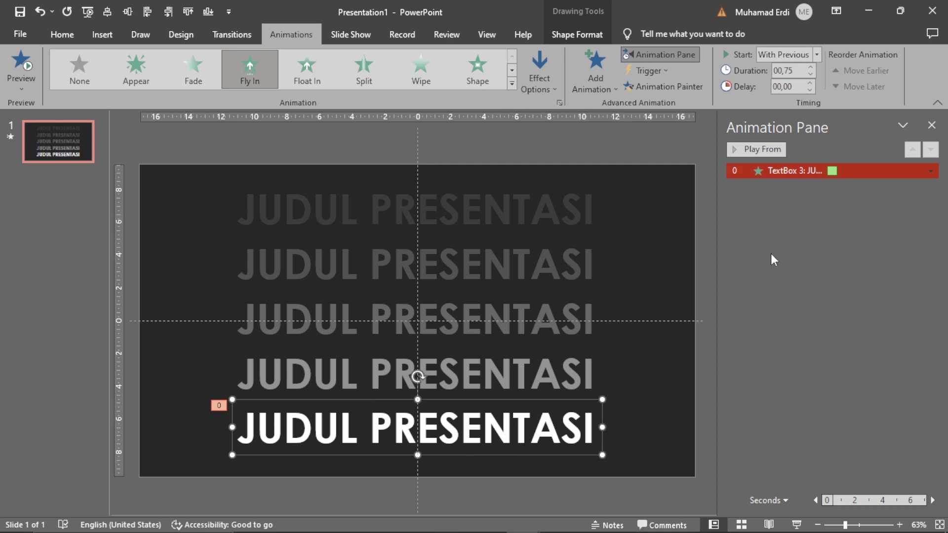
Step: Use Animation Painter to copy the Fly In onto the fourth, middle, second and top title copies
click(665, 85)
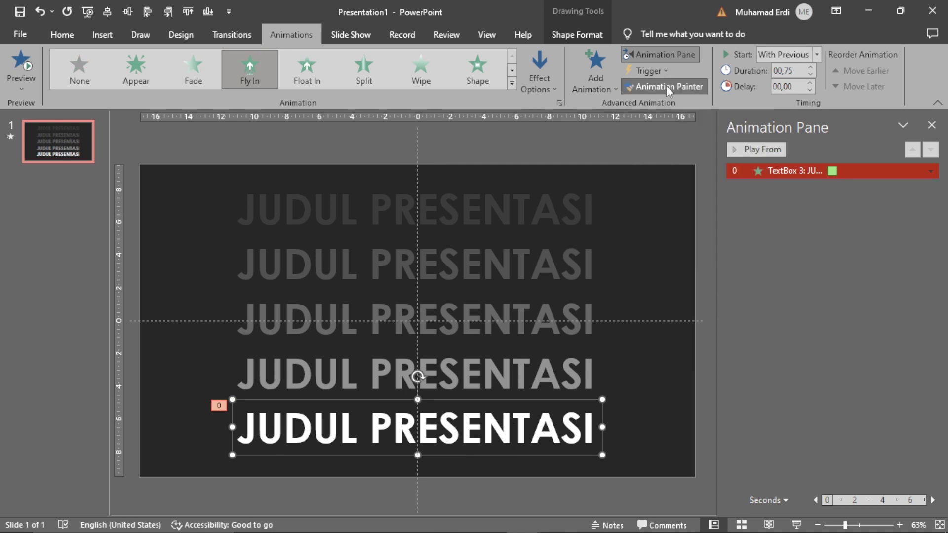
click(504, 373)
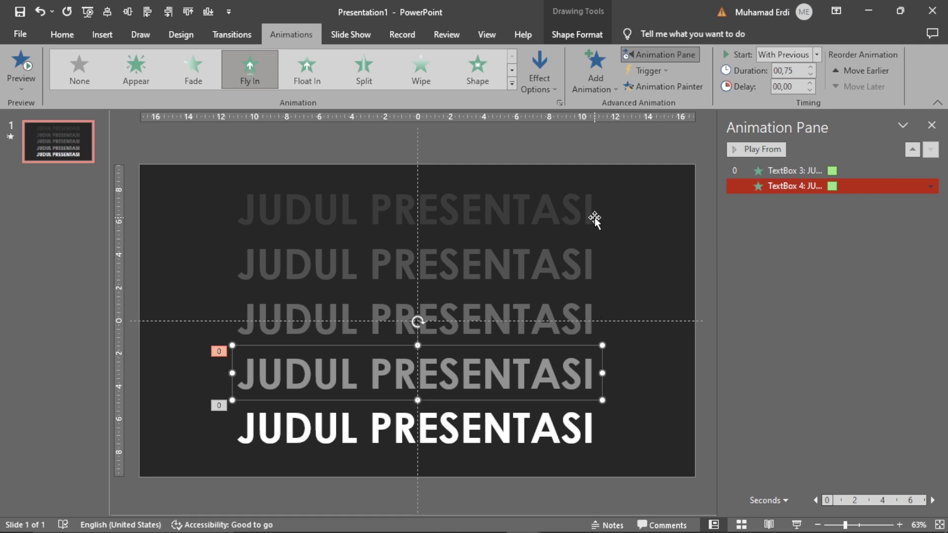
click(664, 88)
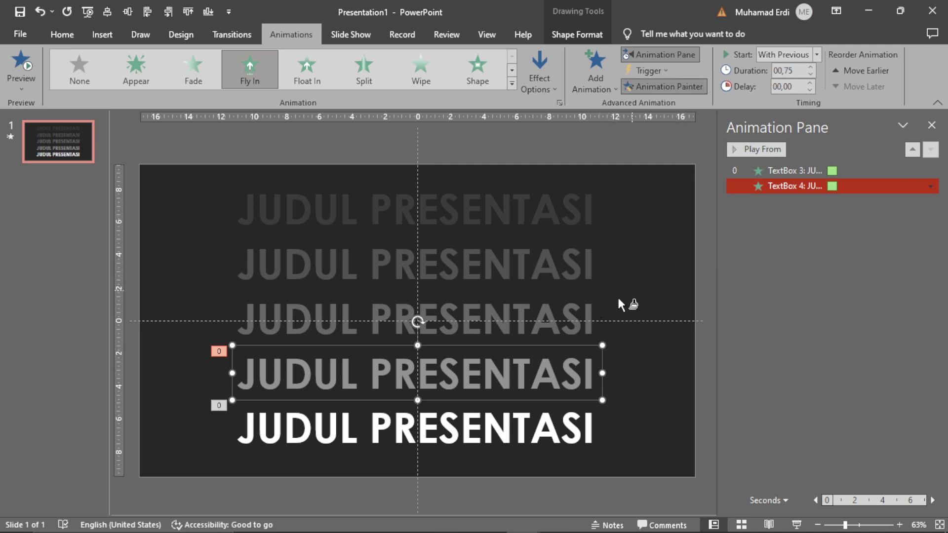
click(598, 311)
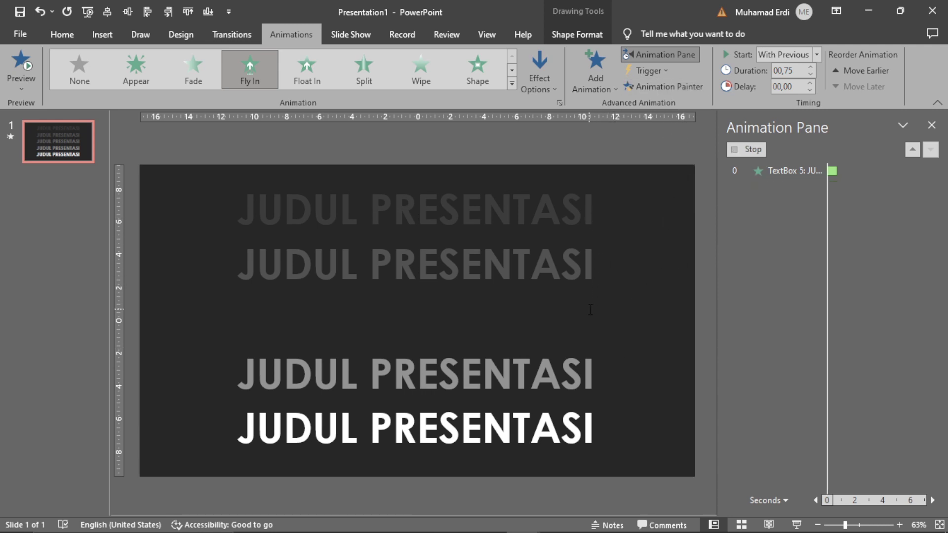
click(677, 86)
click(591, 257)
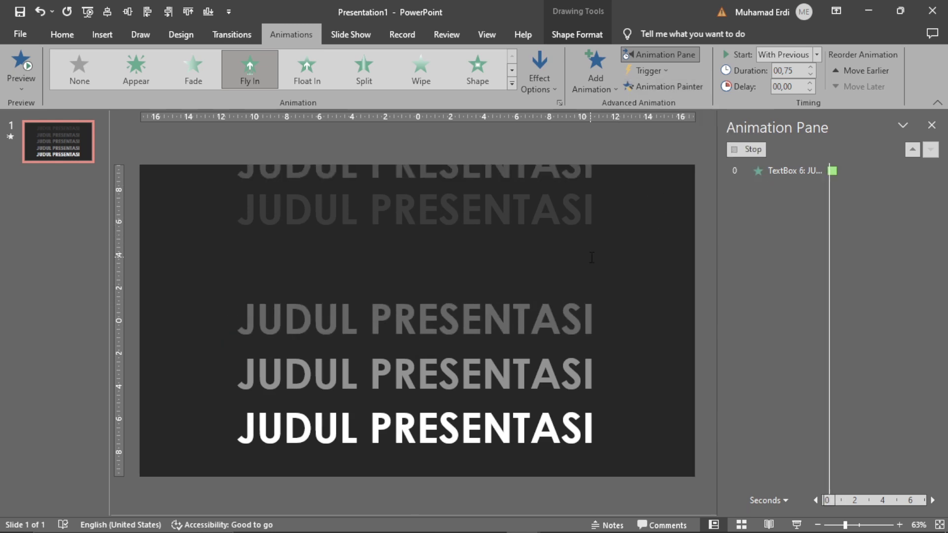
click(674, 85)
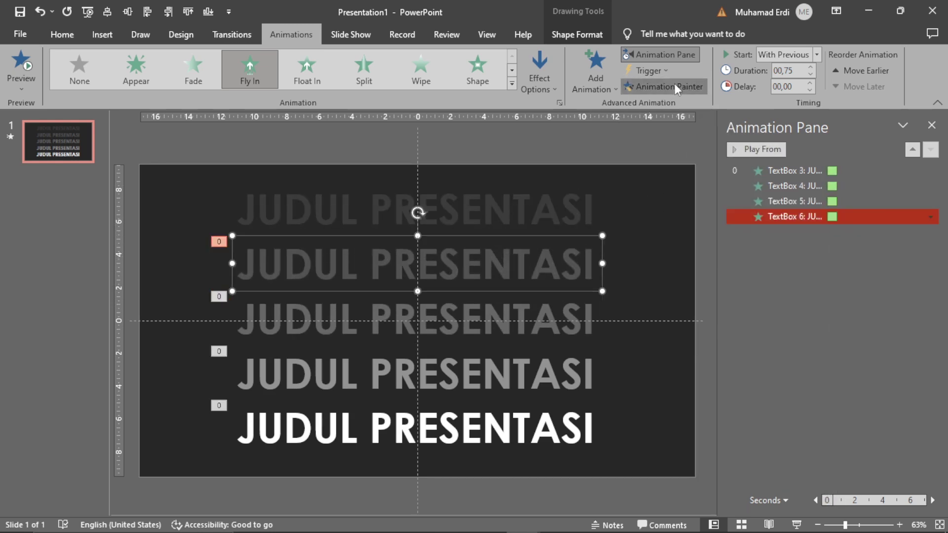
click(592, 202)
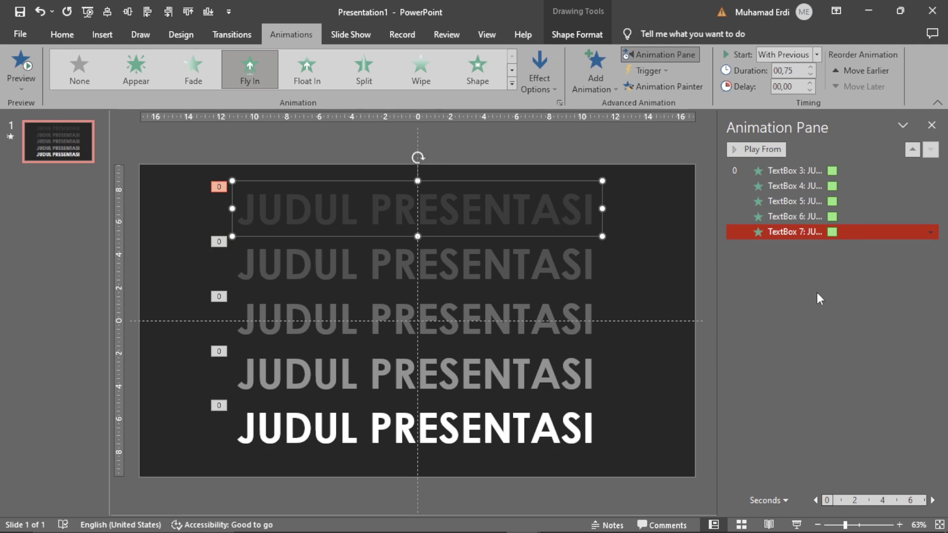
click(797, 170)
shift+click(801, 185)
Step: Delay TextBox 4's Fly In to start at 0.1 s
click(801, 186)
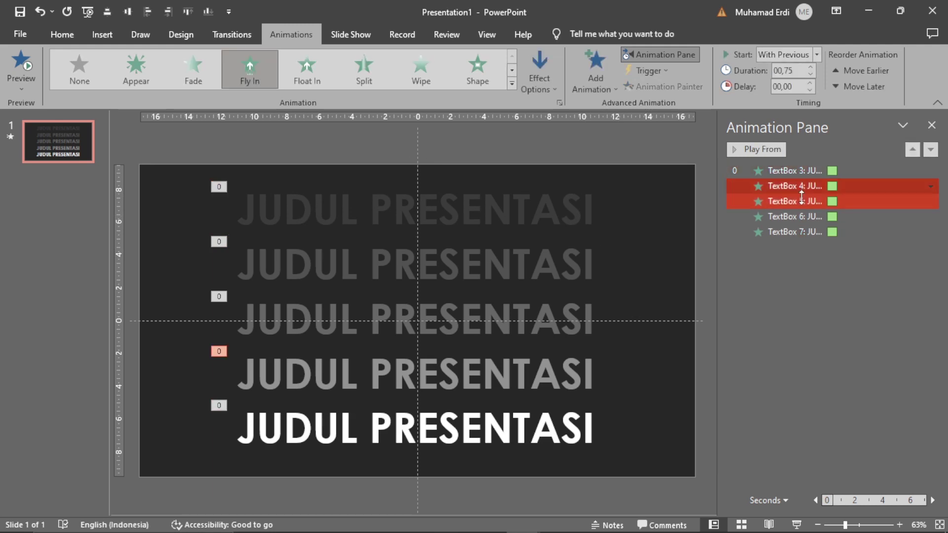
click(801, 201)
click(801, 216)
click(800, 231)
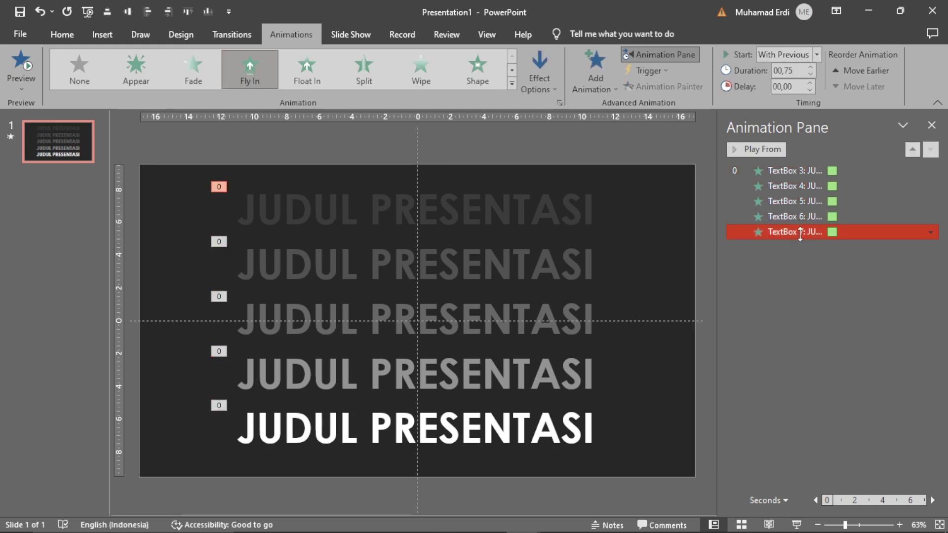
click(809, 170)
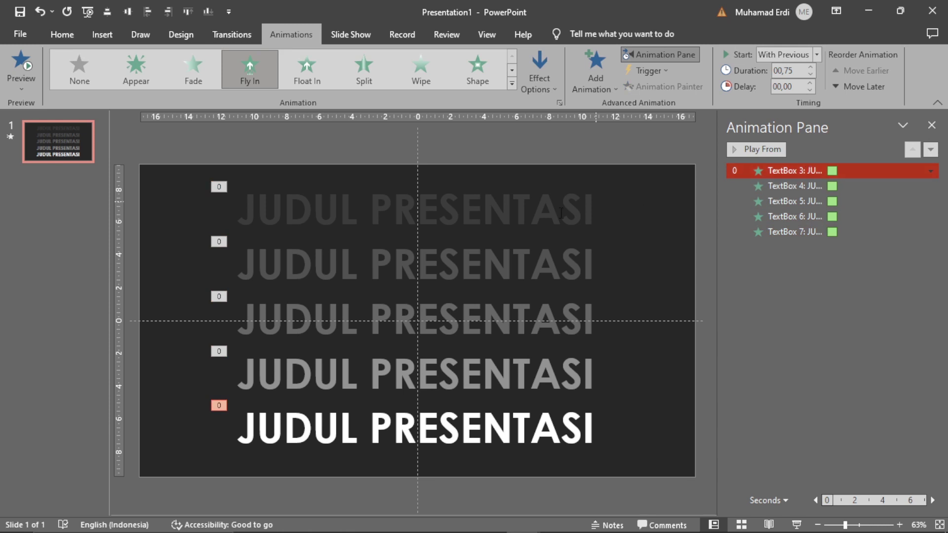
click(603, 373)
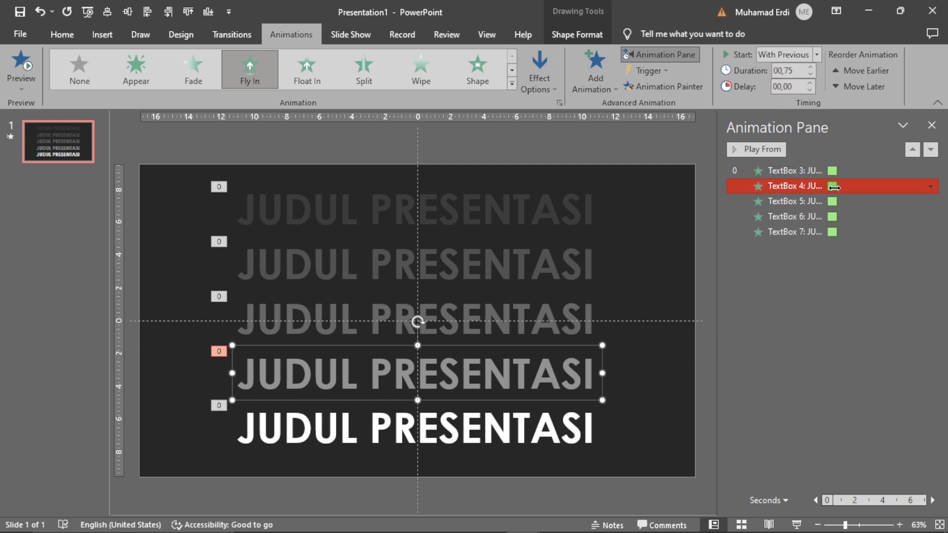
mouse_move(832, 186)
drag(833, 186, 835, 186)
Step: Shift TextBox 6 and 7 later, preview, and adjust delays up to 00,40 on the last copy
shift+click(836, 203)
click(835, 202)
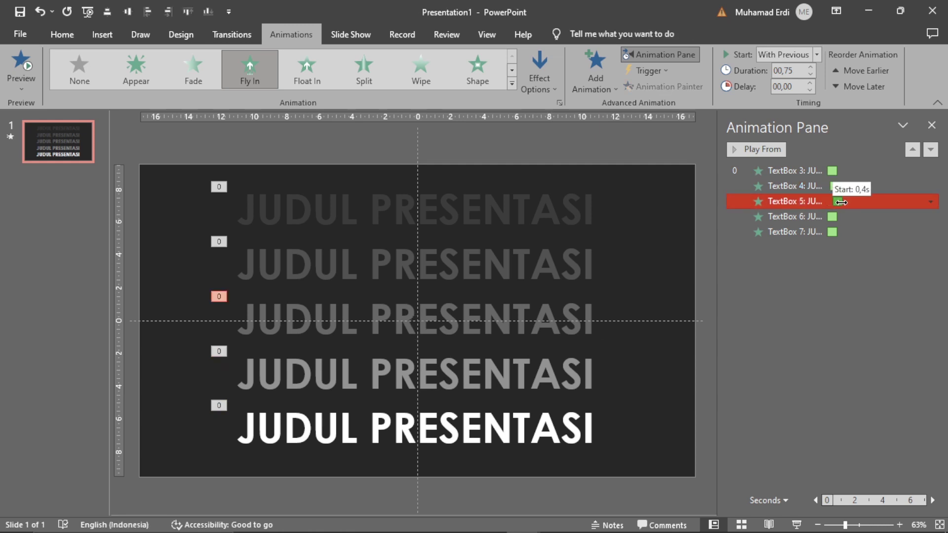
drag(833, 217, 834, 217)
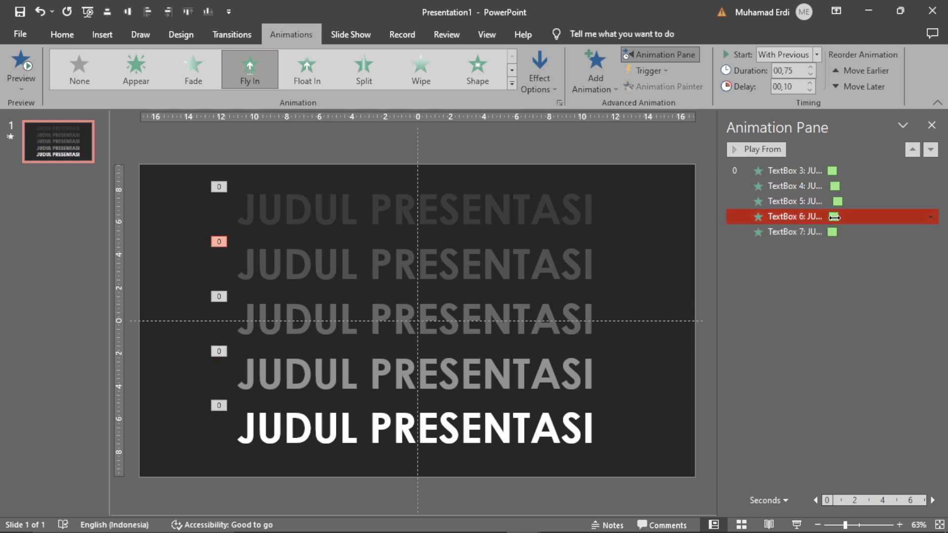
click(834, 232)
drag(834, 232, 842, 232)
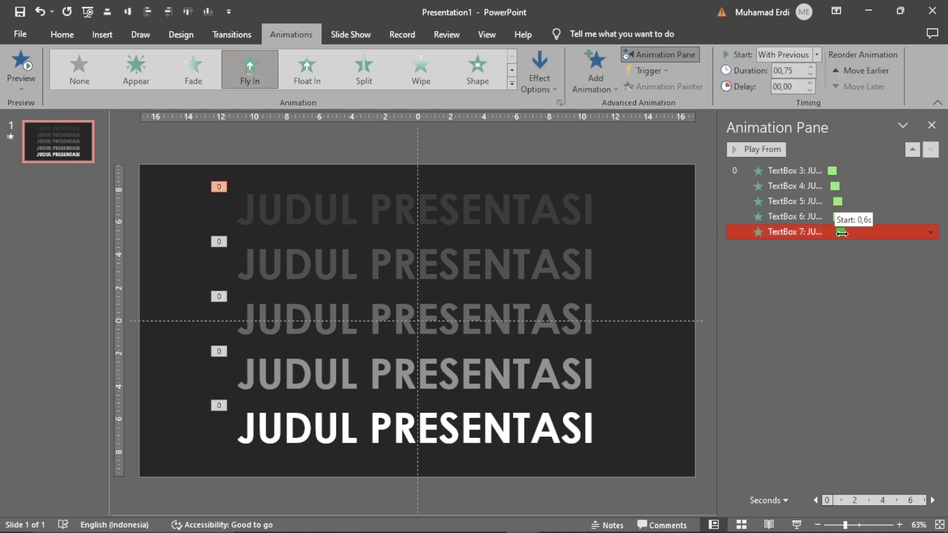
click(763, 149)
click(826, 201)
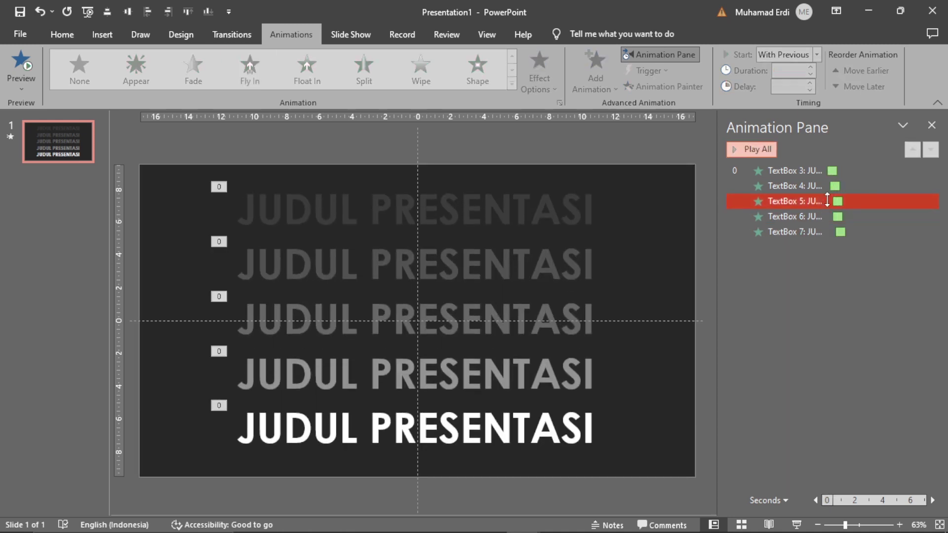
drag(835, 185, 838, 204)
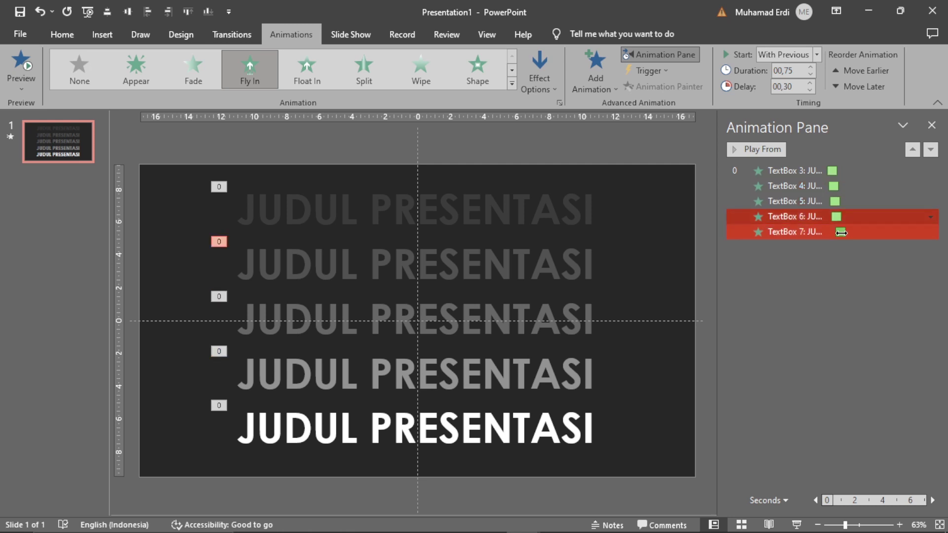
click(839, 232)
ctrl+click(842, 186)
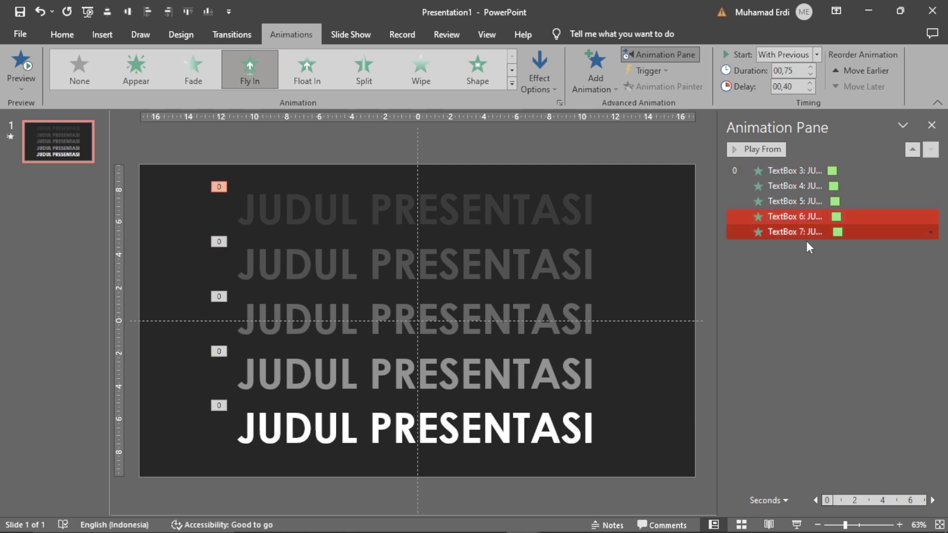
Step: Select the bright white bottom title and apply Align Middle to centre it vertically
click(601, 423)
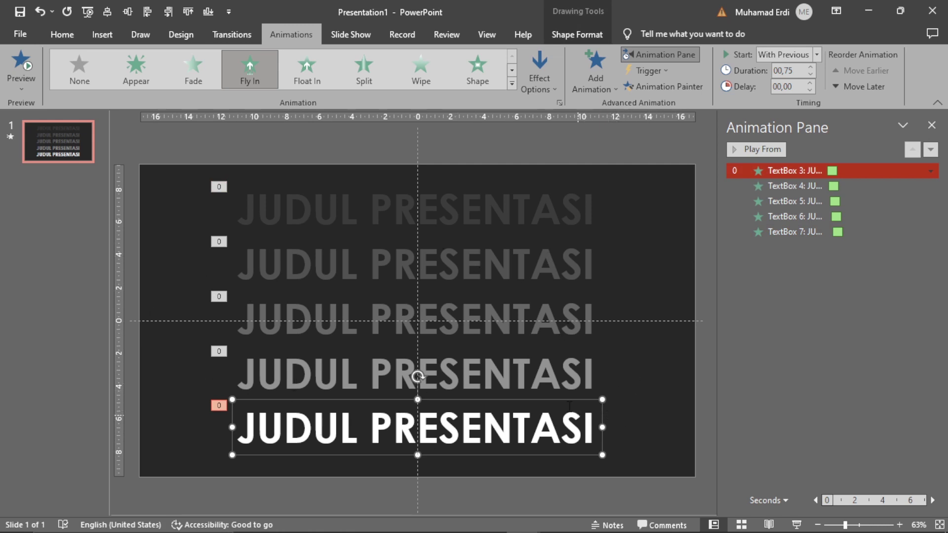
click(562, 34)
click(795, 53)
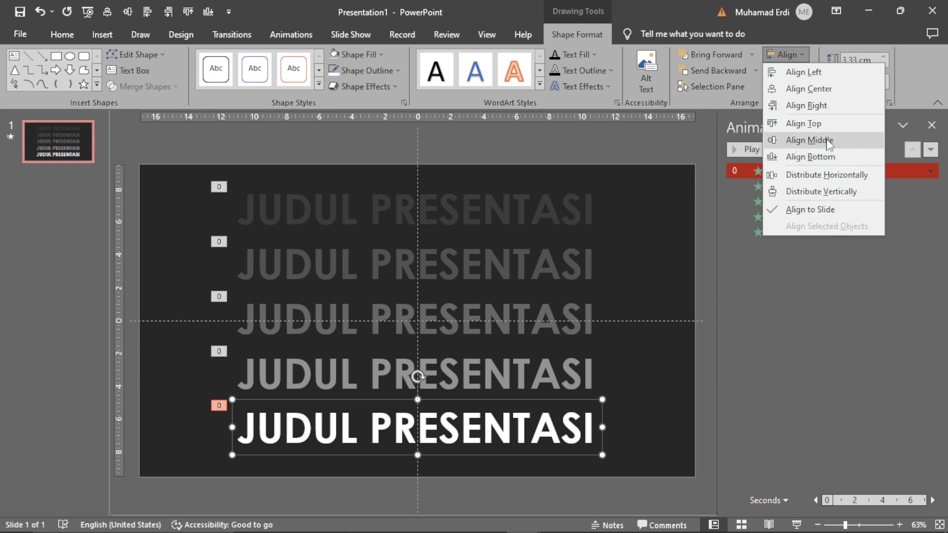
click(827, 141)
click(797, 56)
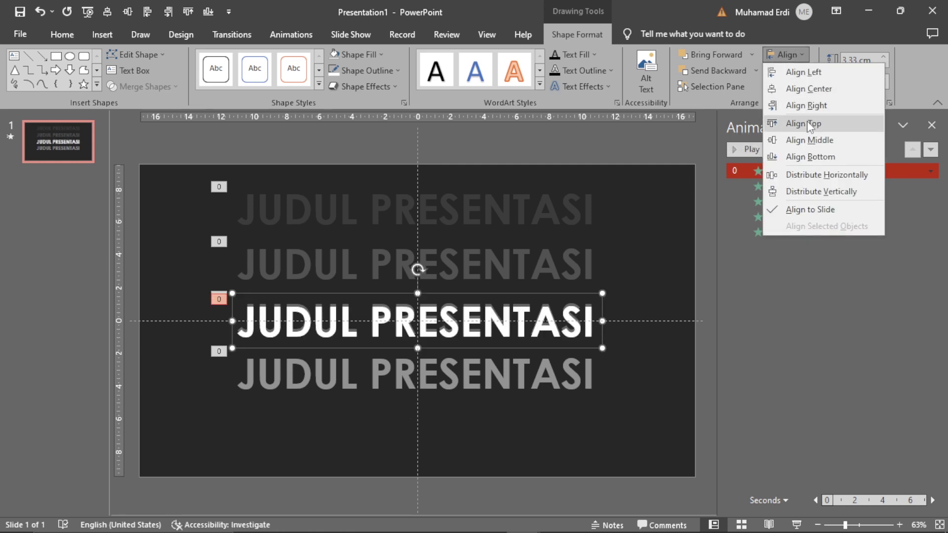
click(813, 86)
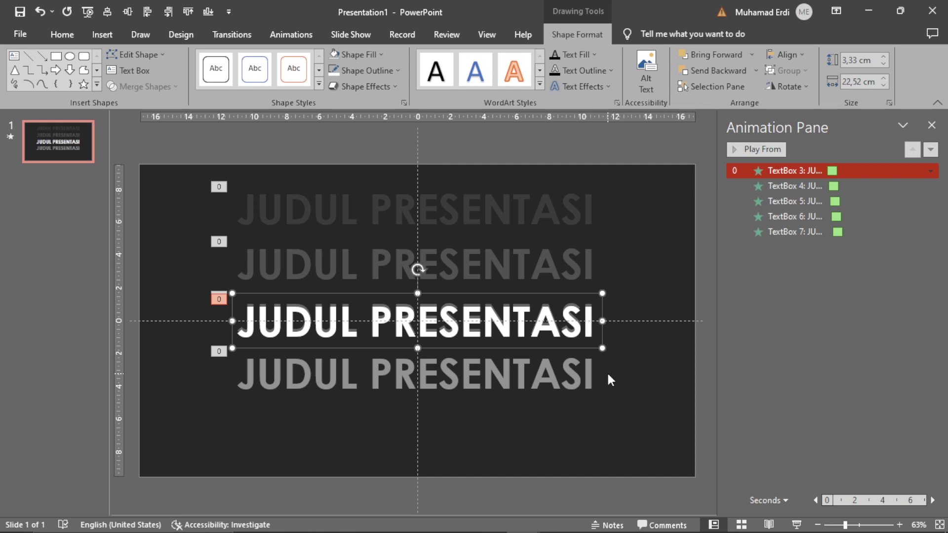
Step: Nudge the white and middle title copies down with the Down arrow key
key(Down)
key(Down)
key(Down)
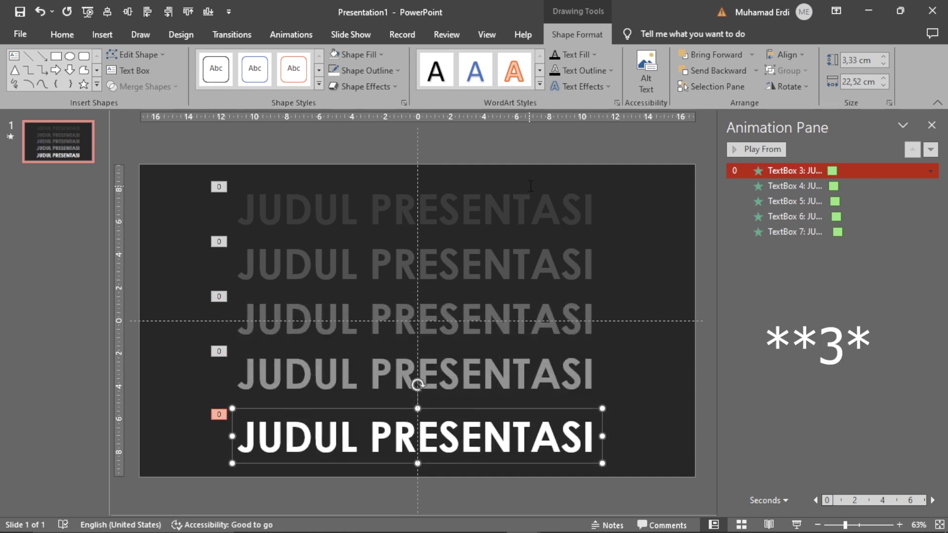
click(529, 265)
click(598, 316)
key(Down)
key(Down)
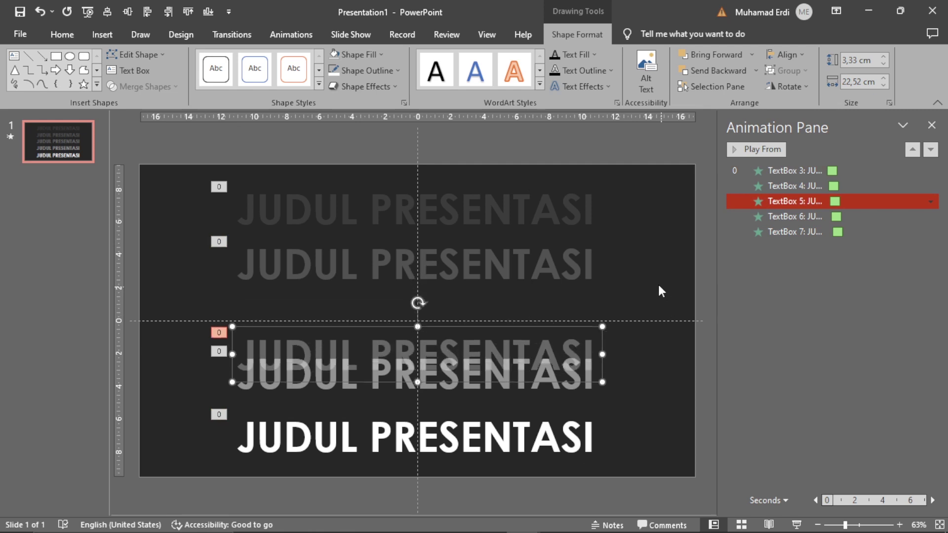
click(635, 258)
Step: Align Middle each title copy, including TextBox 4, TextBox 5 and the white title, then close the Animation Pane
click(470, 195)
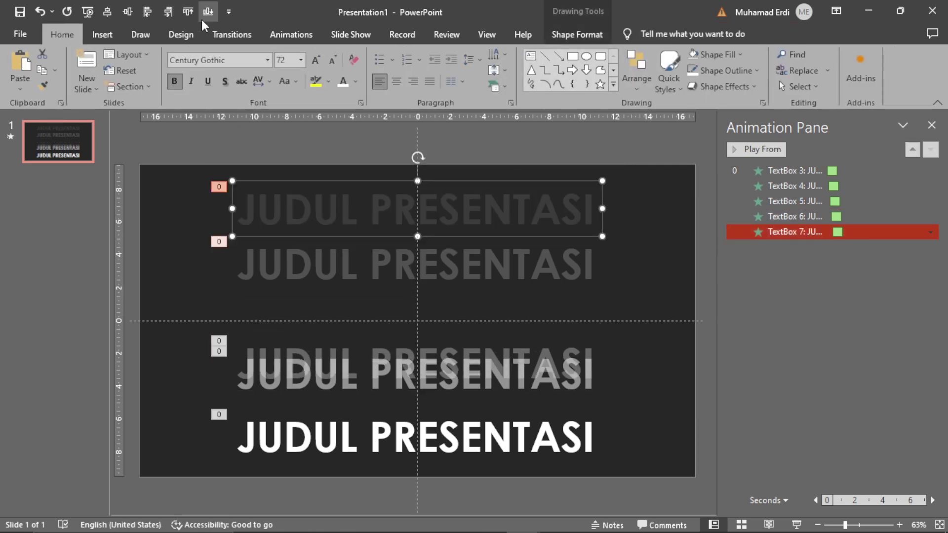
click(126, 13)
click(569, 234)
click(123, 13)
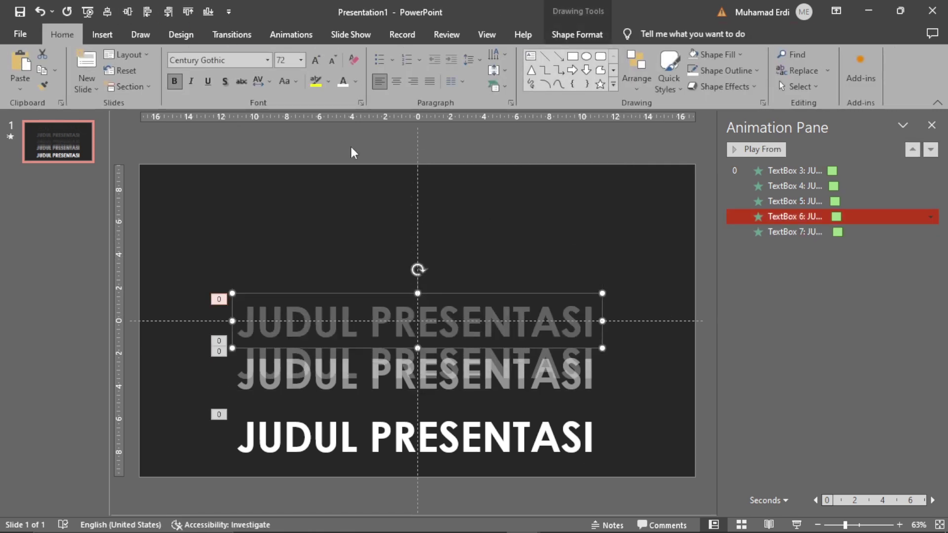
click(351, 150)
click(599, 363)
click(108, 12)
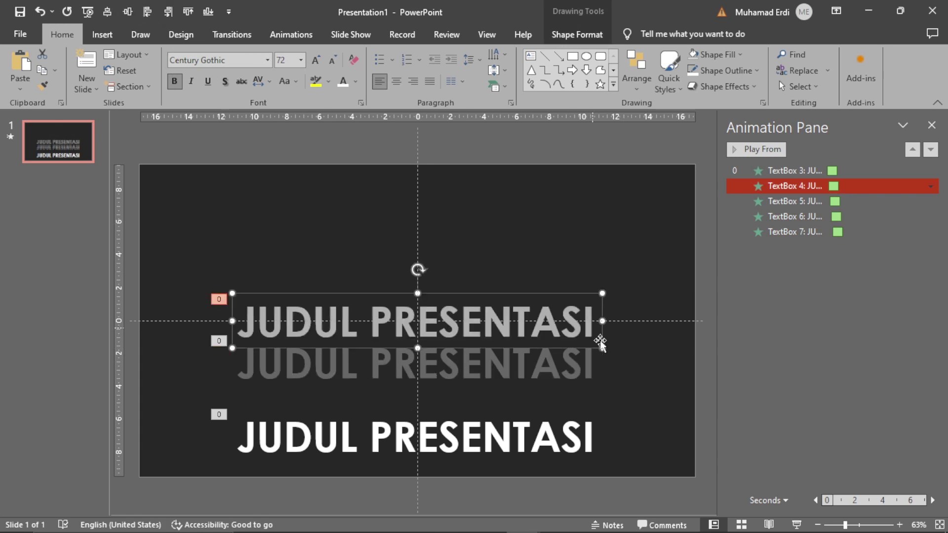
click(598, 390)
click(107, 12)
click(539, 413)
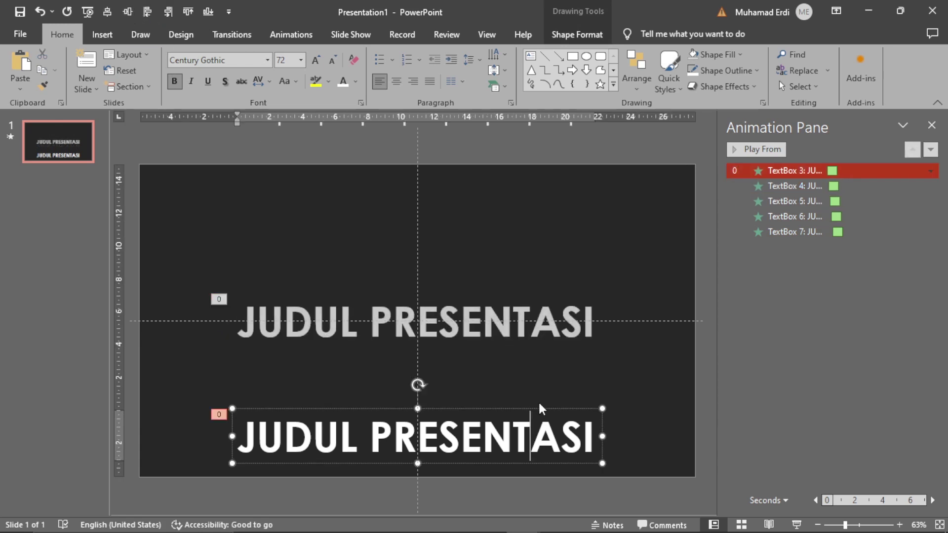
click(108, 12)
click(577, 238)
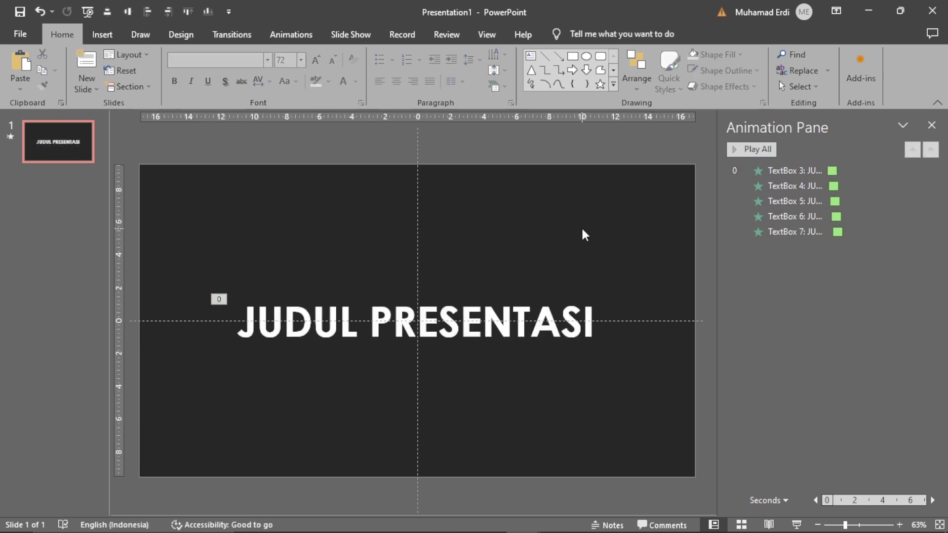
click(932, 126)
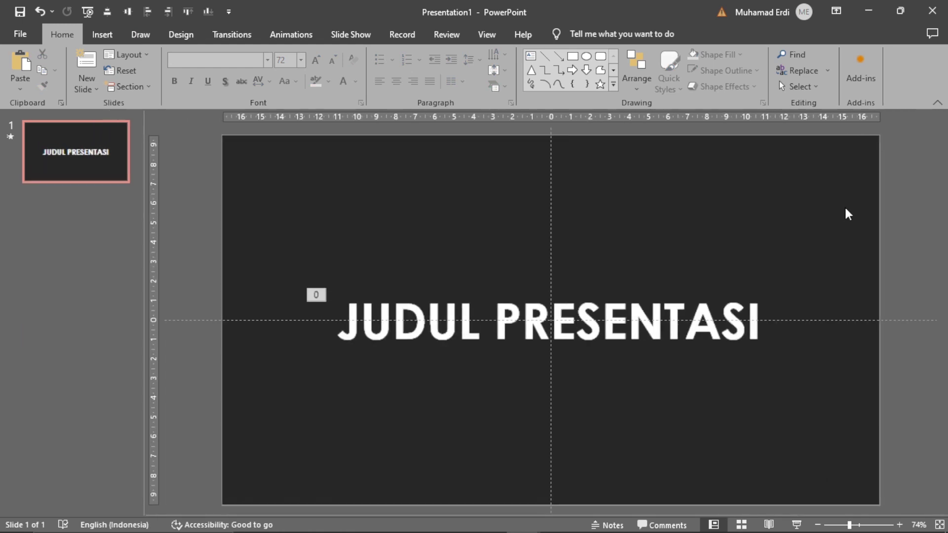
Step: Run the slide show from the JUDUL PRESENTASI title to SECTION 7, then exit with Esc
click(797, 525)
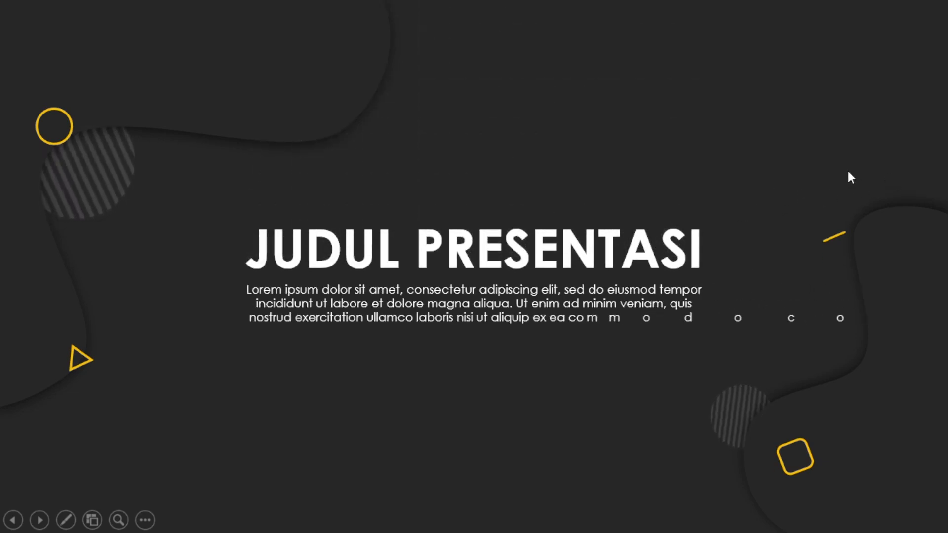
click(831, 184)
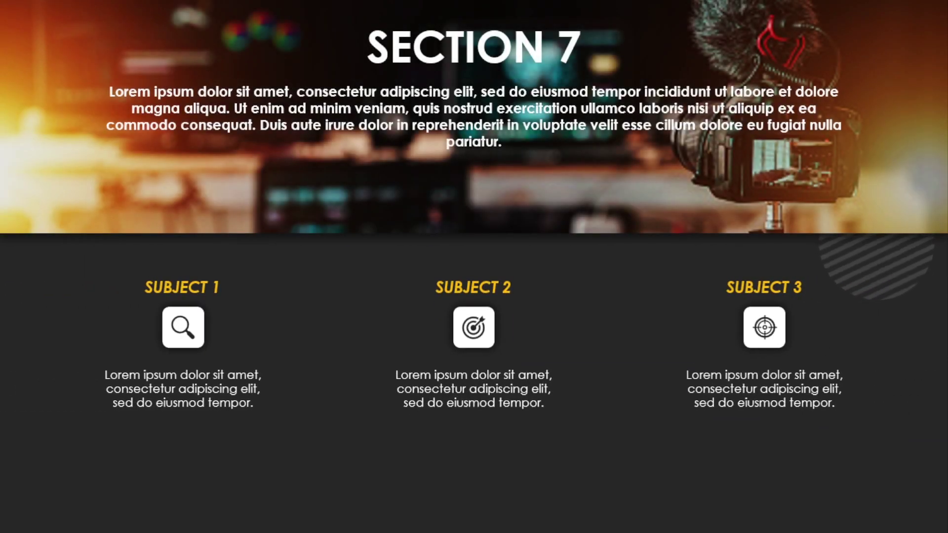
key(Escape)
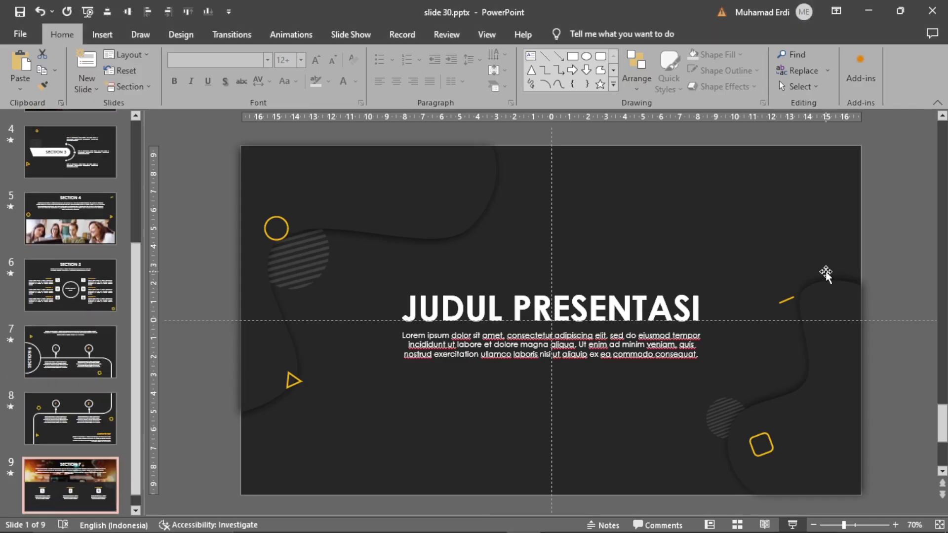